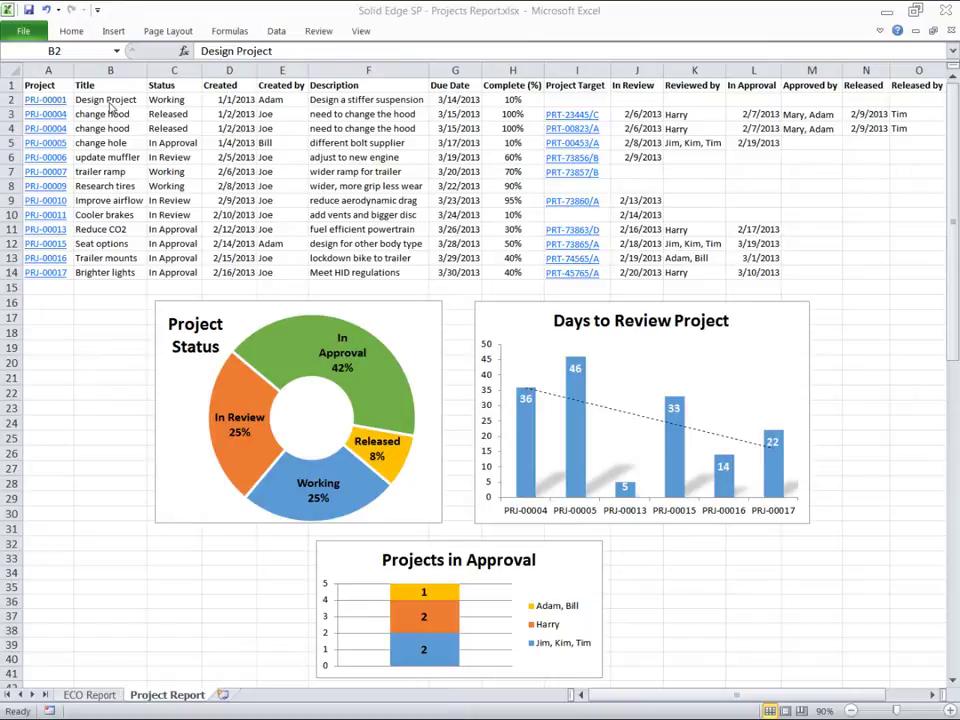
- Follow the PRJ-0001 hyperlink in the Project Report sheet to its SharePoint Projects page
{"action": "left_click", "coordinate": [112, 101]}
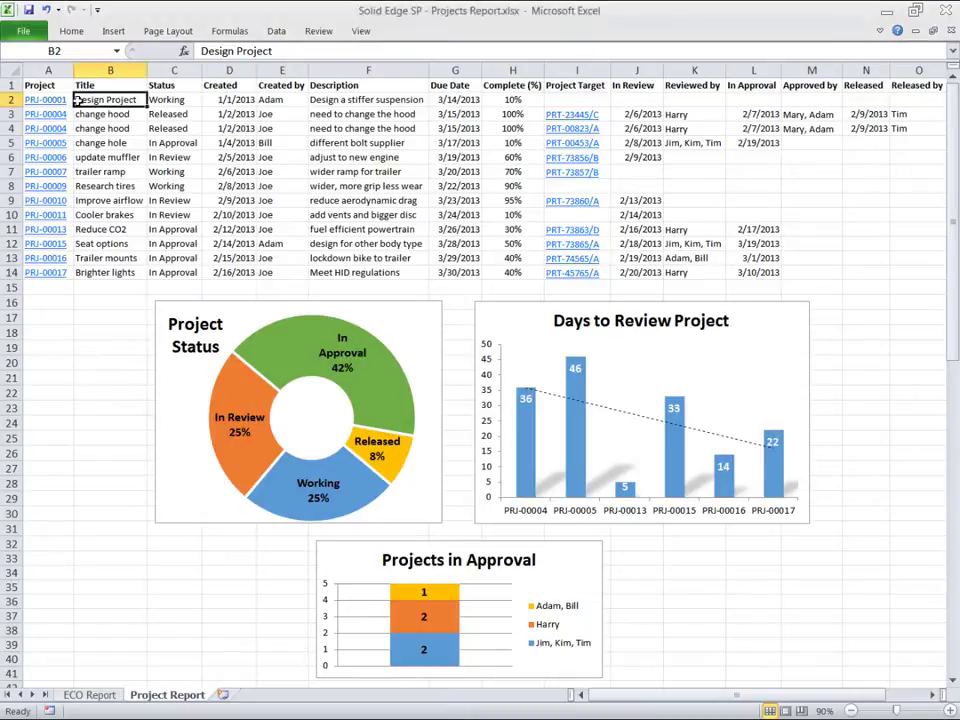
{"action": "left_click", "coordinate": [73, 100]}
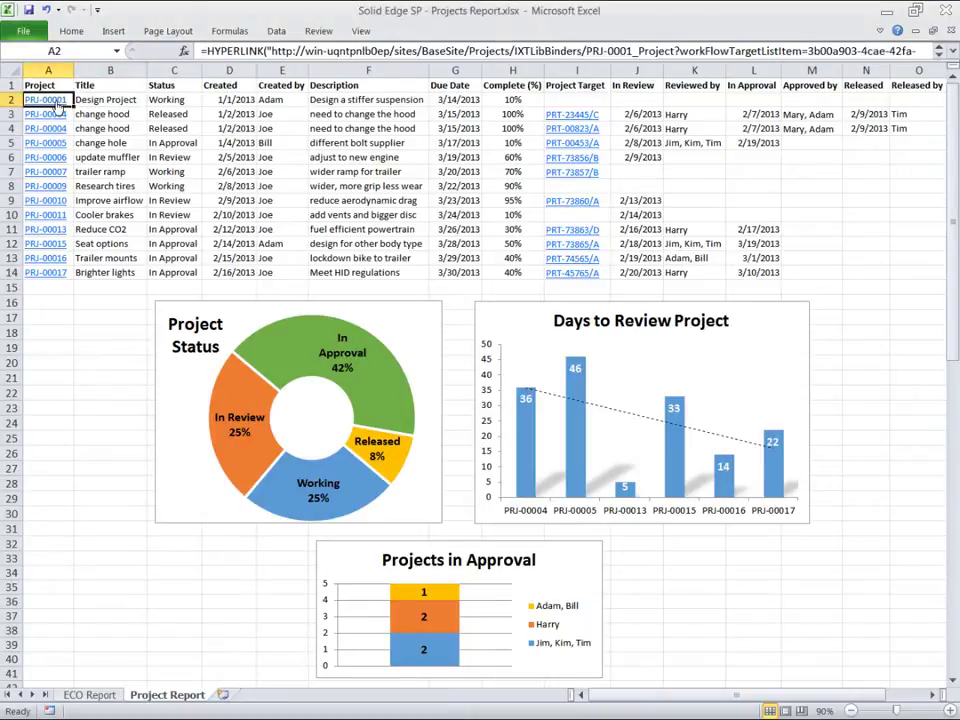
{"action": "left_click", "coordinate": [57, 103]}
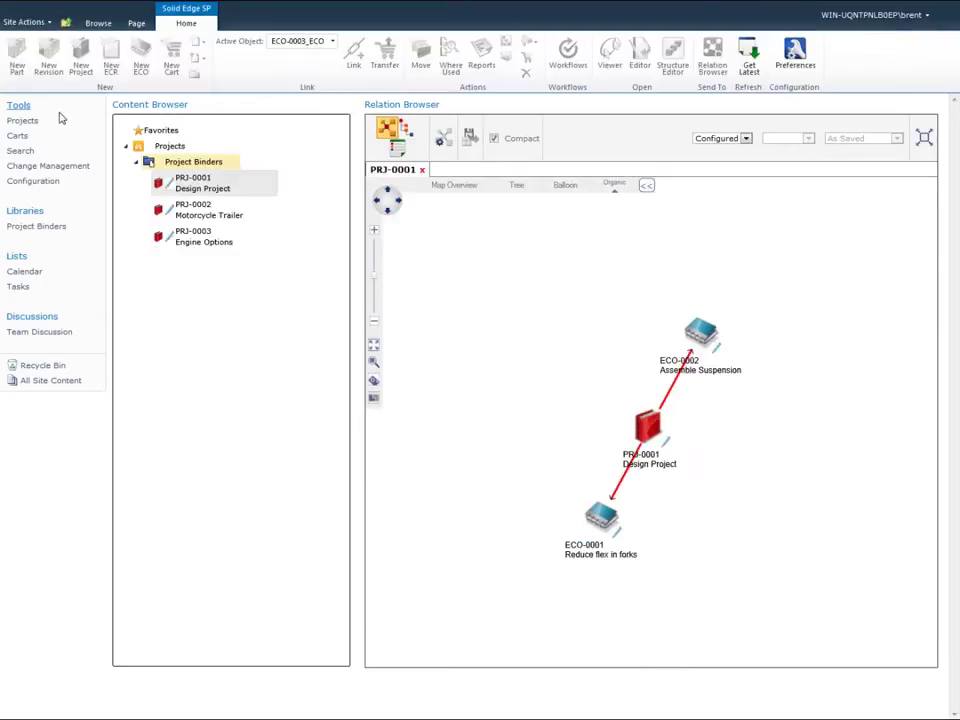
- Switch the Relation Browser to tree layout and expand ECO-0001, ECR-0001, ECO-0002 and Frame Assembly
{"action": "left_click", "coordinate": [517, 186]}
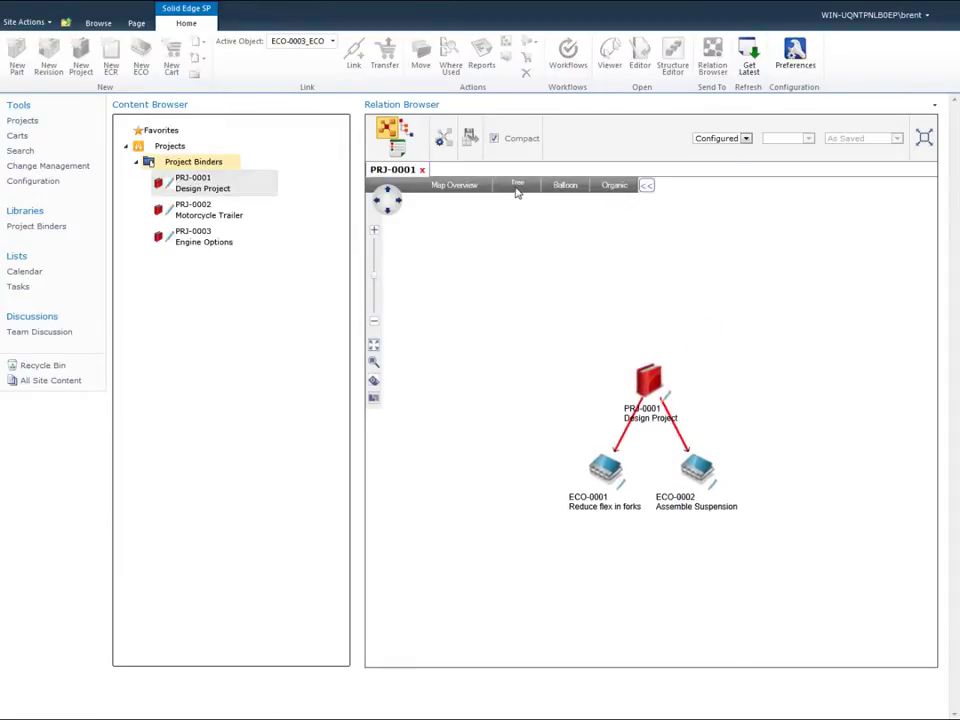
{"action": "double_click", "coordinate": [601, 474]}
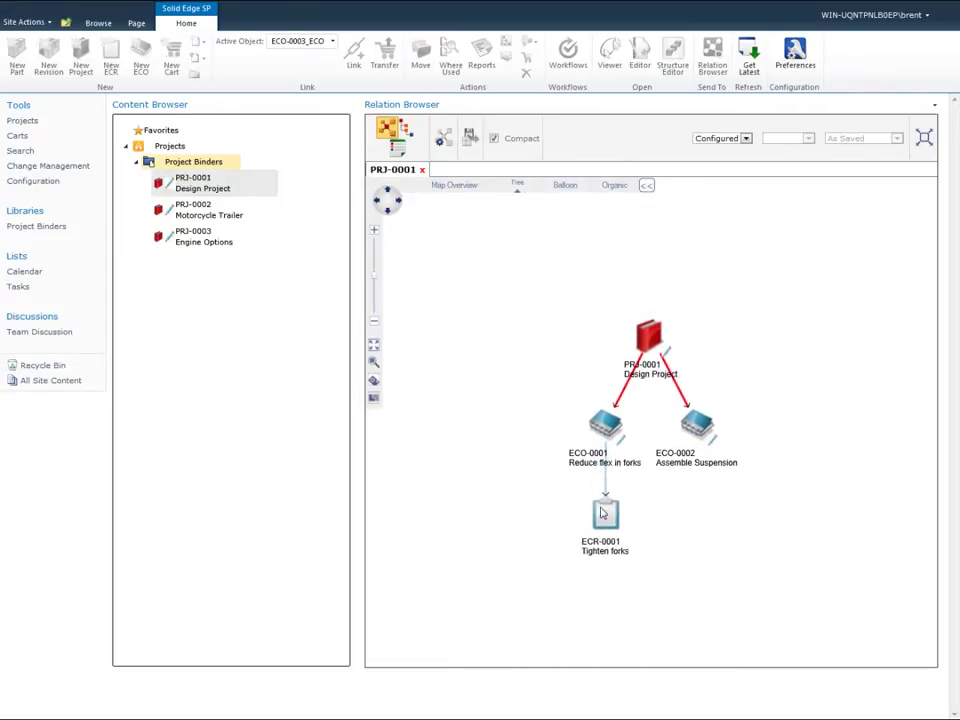
{"action": "double_click", "coordinate": [605, 511]}
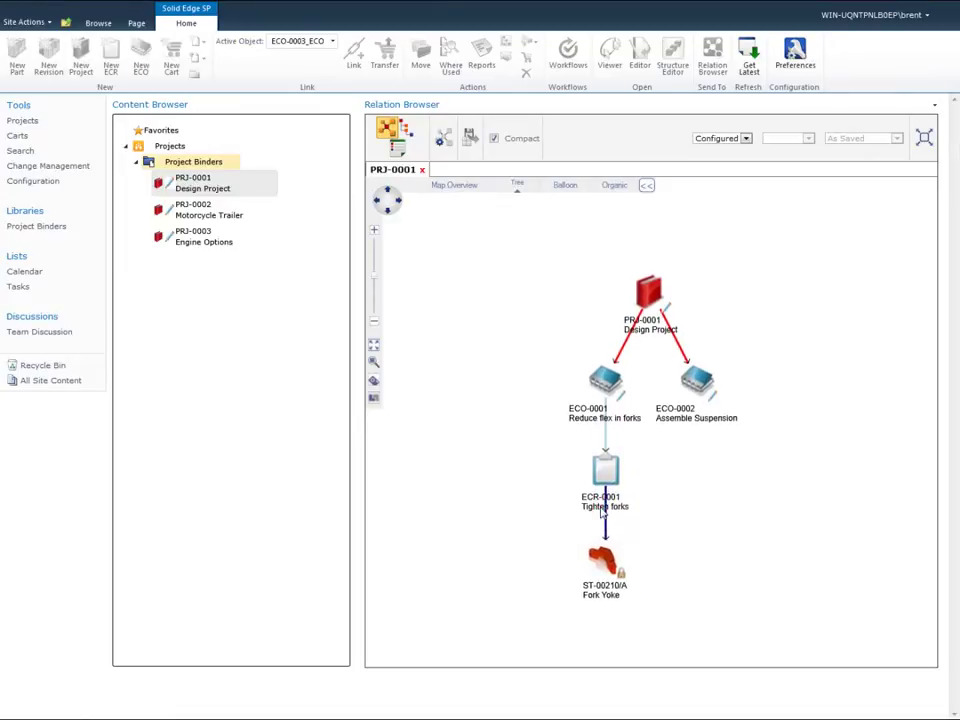
{"action": "double_click", "coordinate": [690, 390]}
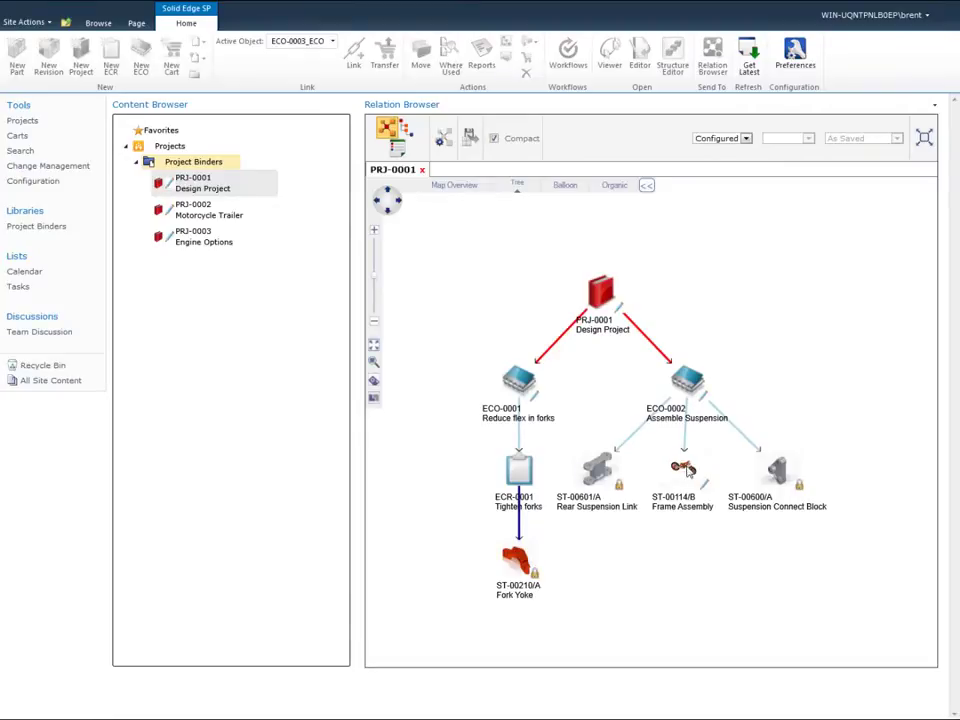
{"action": "double_click", "coordinate": [686, 470]}
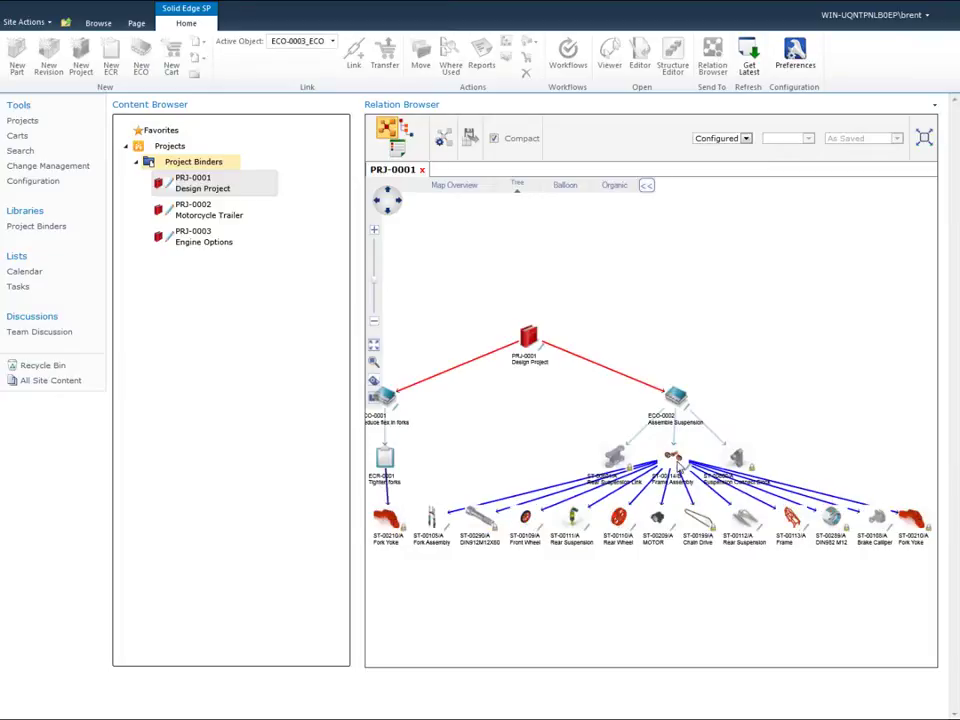
- Open the ST-00114/B Frame Assembly properties card, list its documents, and show the .asm properties
{"action": "right_click", "coordinate": [677, 462]}
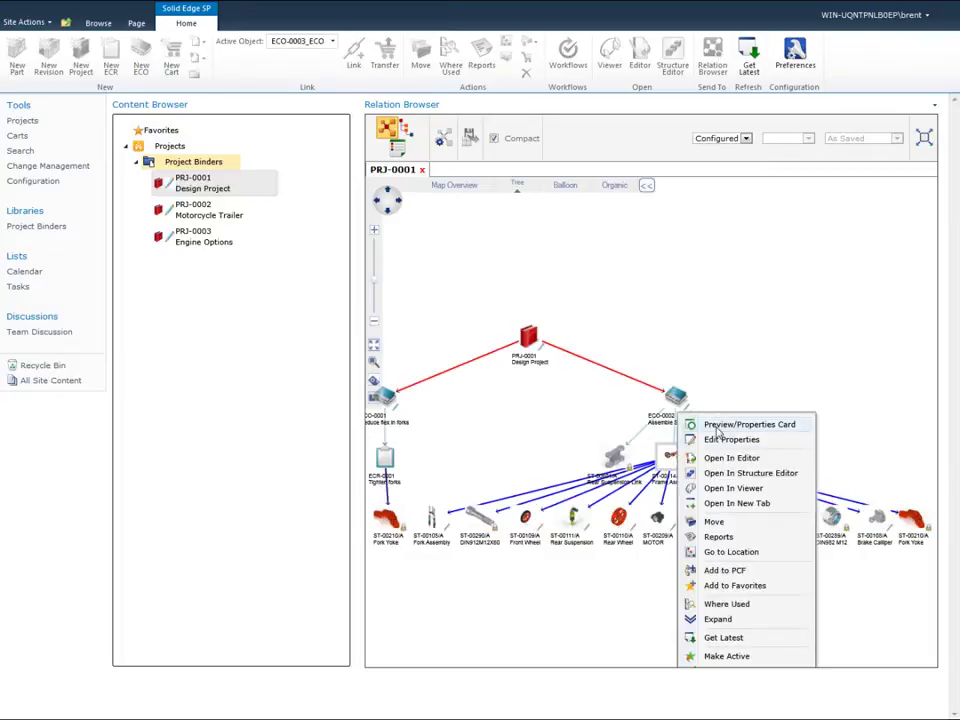
{"action": "left_click", "coordinate": [717, 430]}
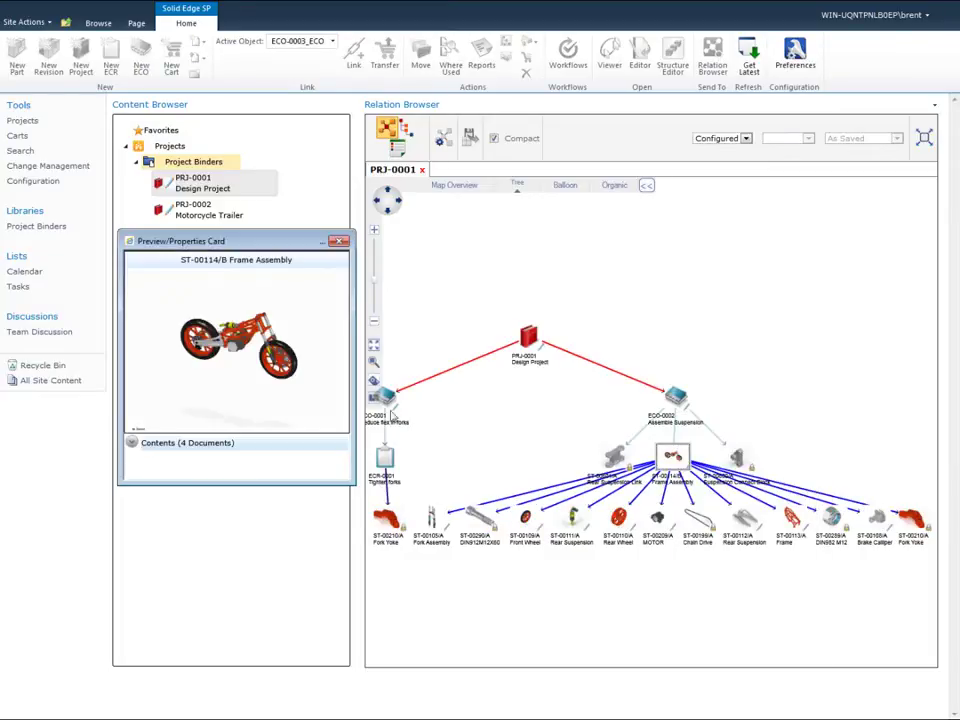
{"action": "left_click", "coordinate": [132, 443]}
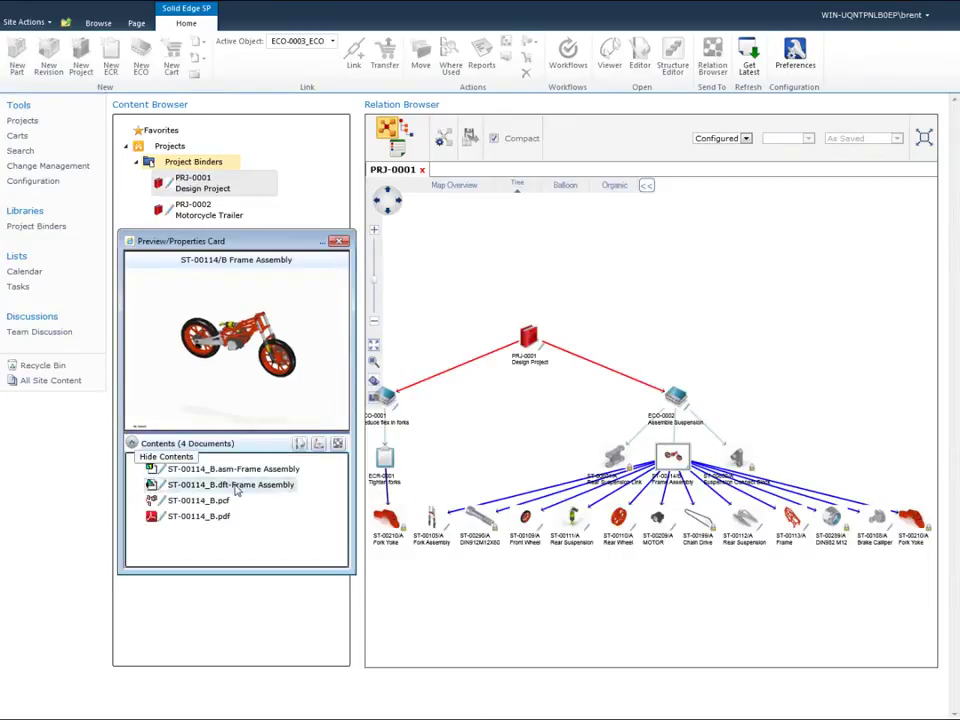
{"action": "left_click", "coordinate": [237, 486]}
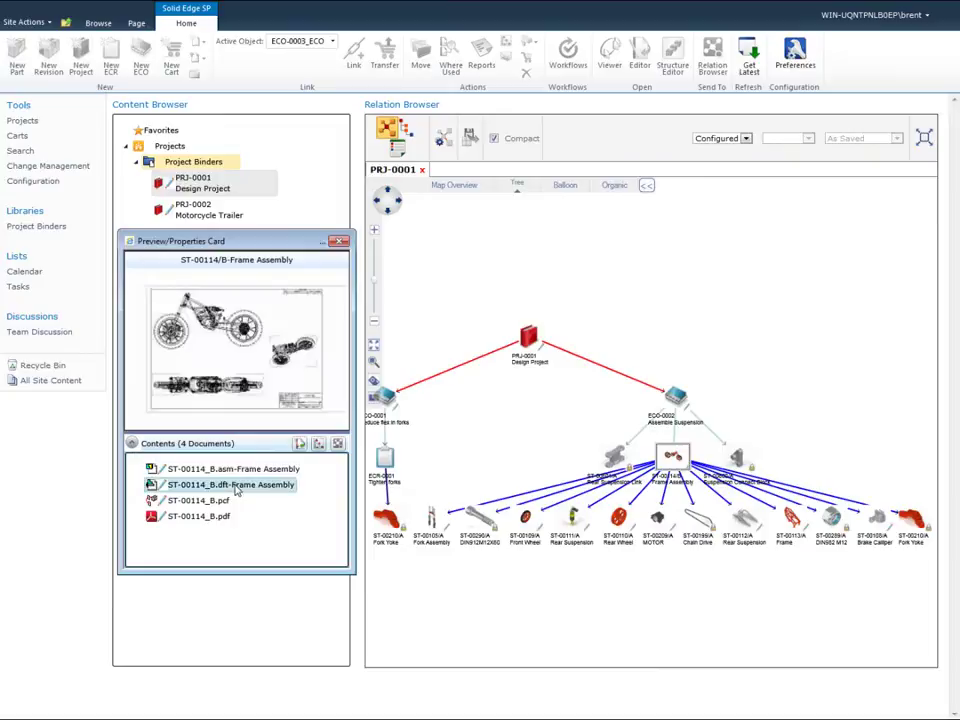
{"action": "left_click", "coordinate": [242, 270]}
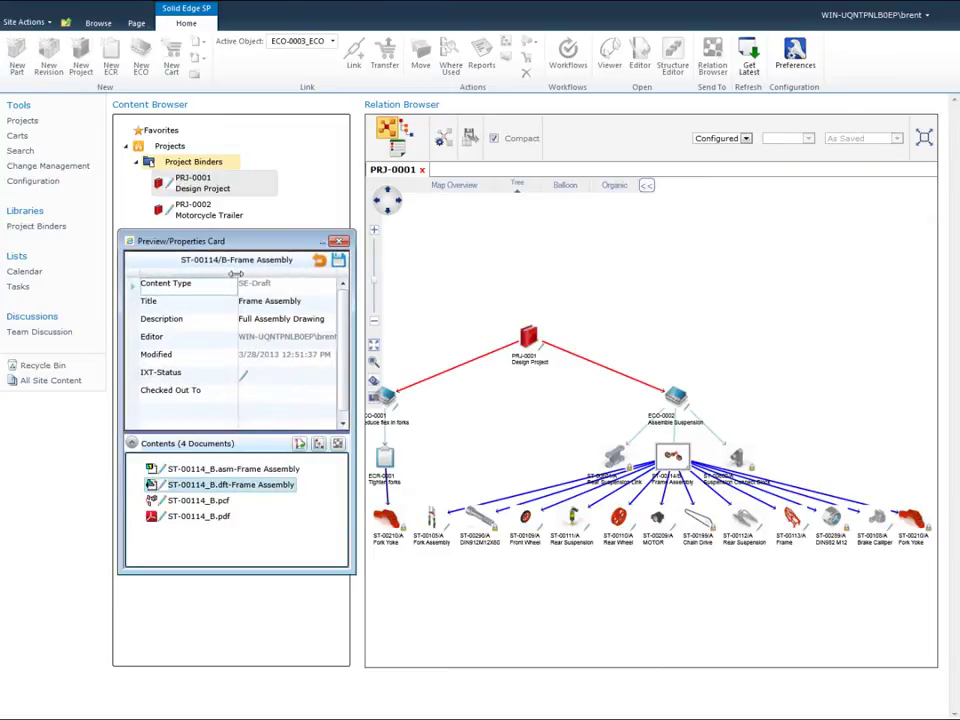
{"action": "left_click", "coordinate": [231, 469]}
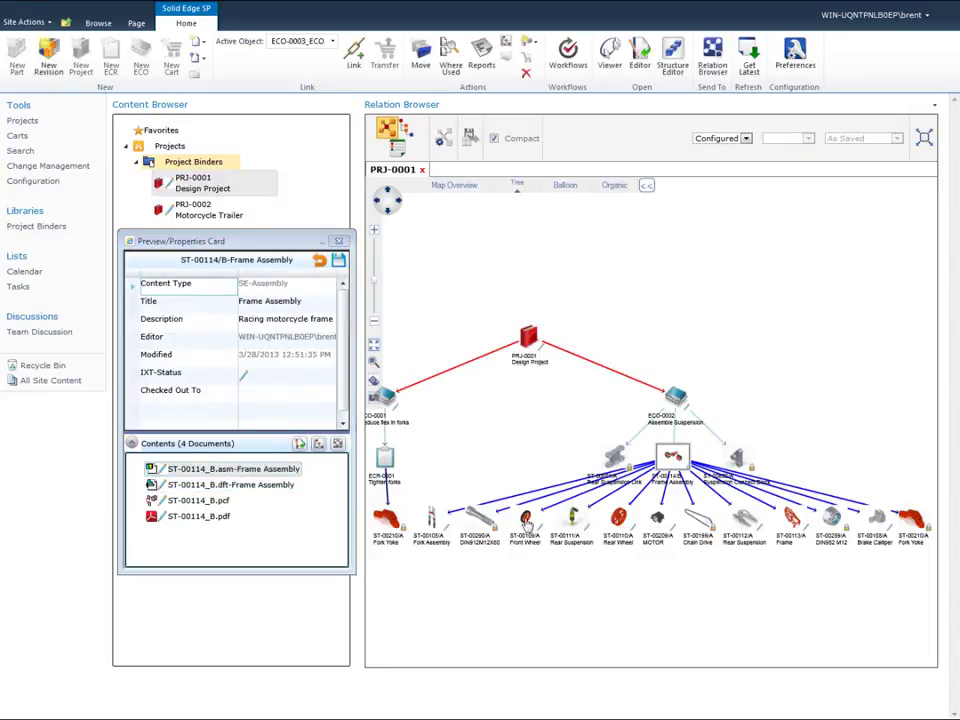
- Open PRJ-0004's bill of materials and expand the Suspension Connect Block and Rear Suspension
{"action": "double_click", "coordinate": [525, 519]}
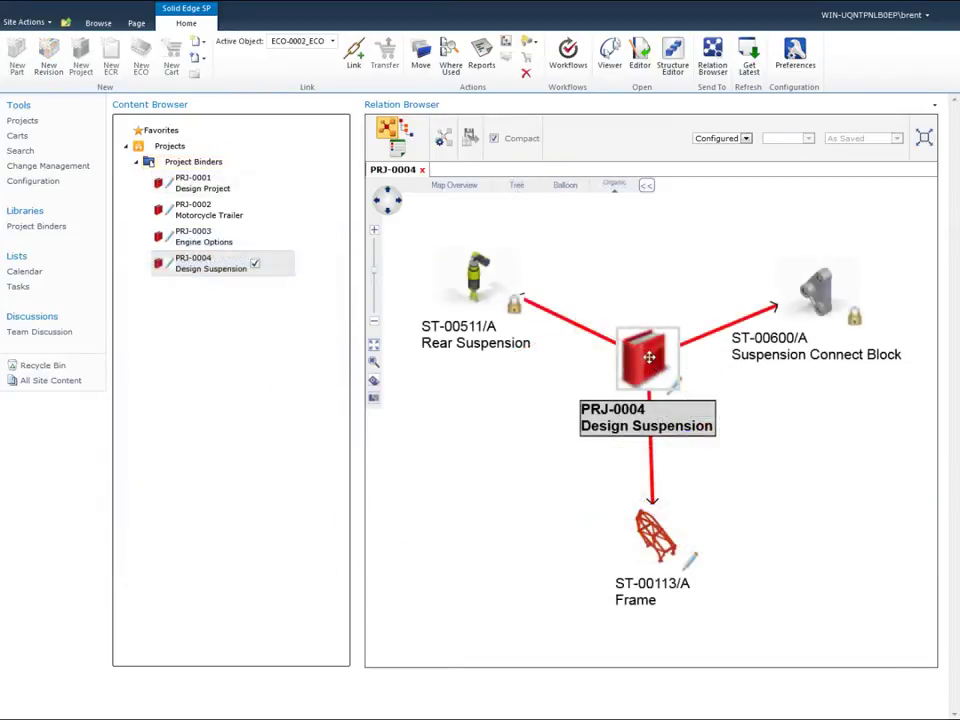
{"action": "left_click", "coordinate": [673, 57]}
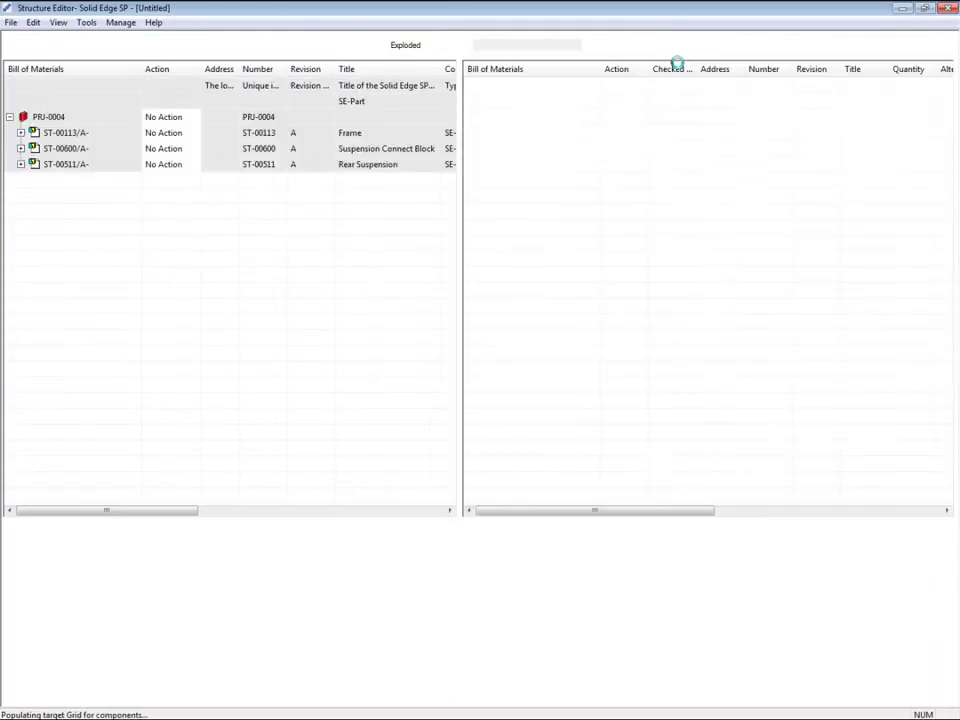
{"action": "left_click", "coordinate": [21, 148]}
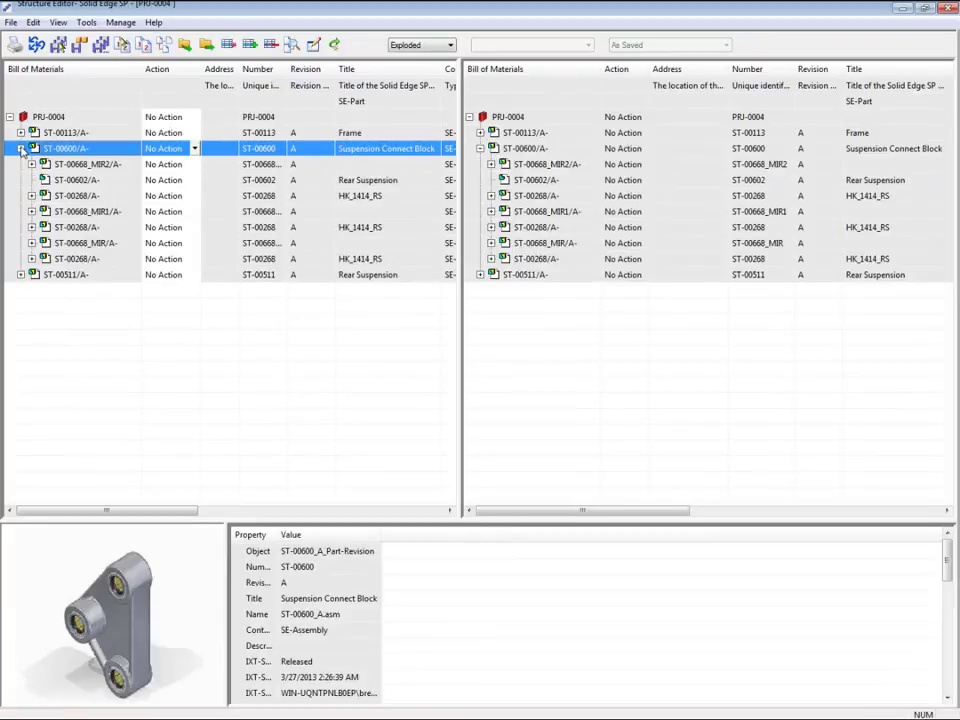
{"action": "left_click", "coordinate": [21, 274]}
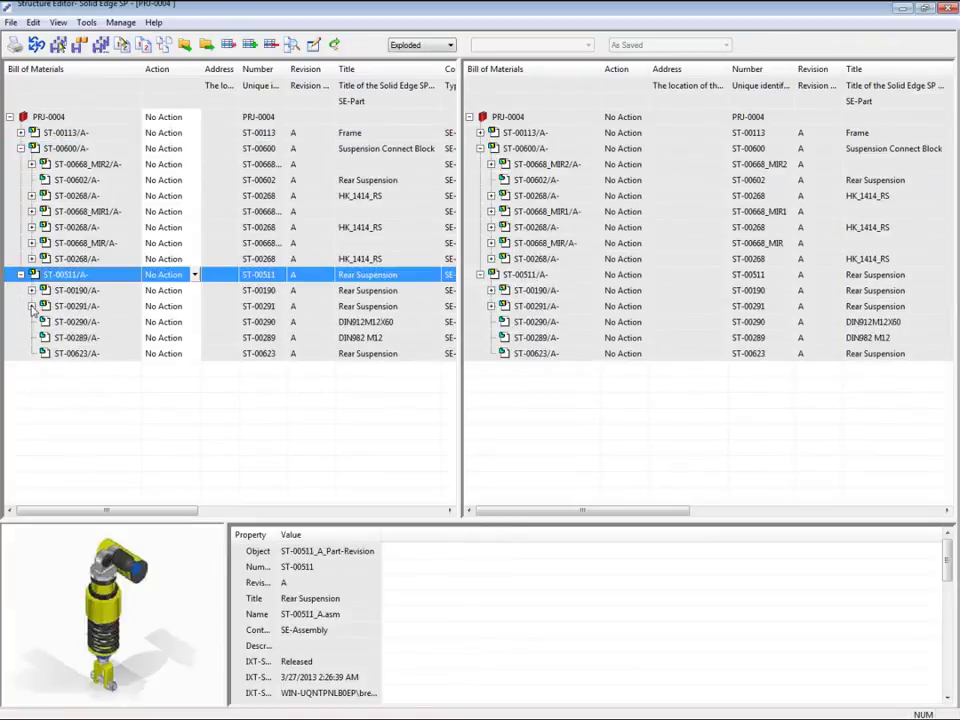
- Mark part ST-00291 and the ST-00511 Rear Suspension for revision
{"action": "left_click", "coordinate": [190, 306]}
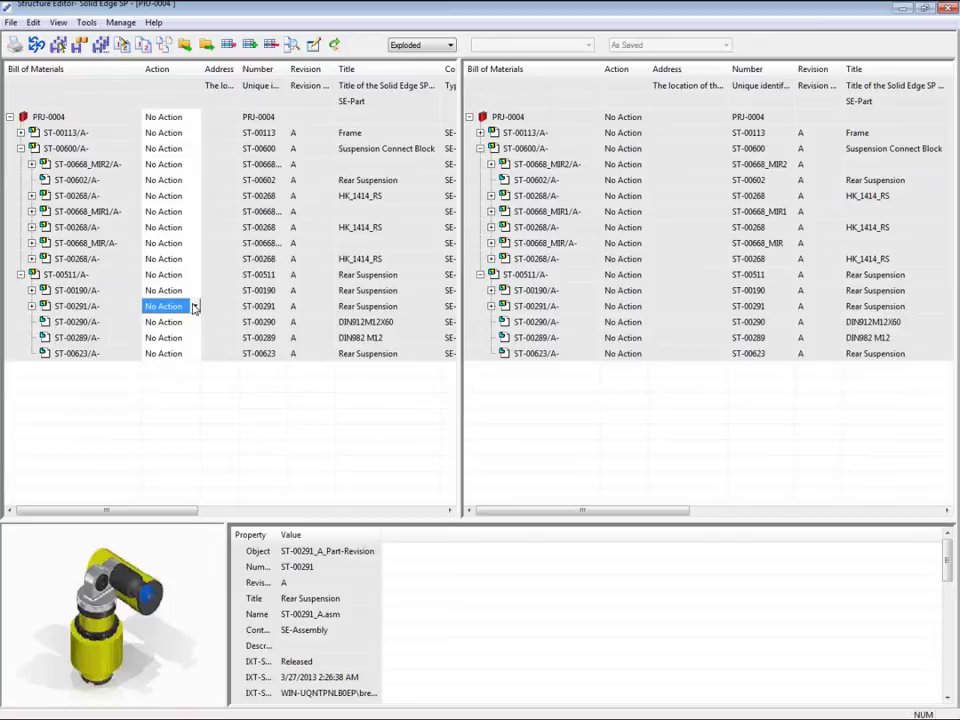
{"action": "left_click", "coordinate": [195, 307]}
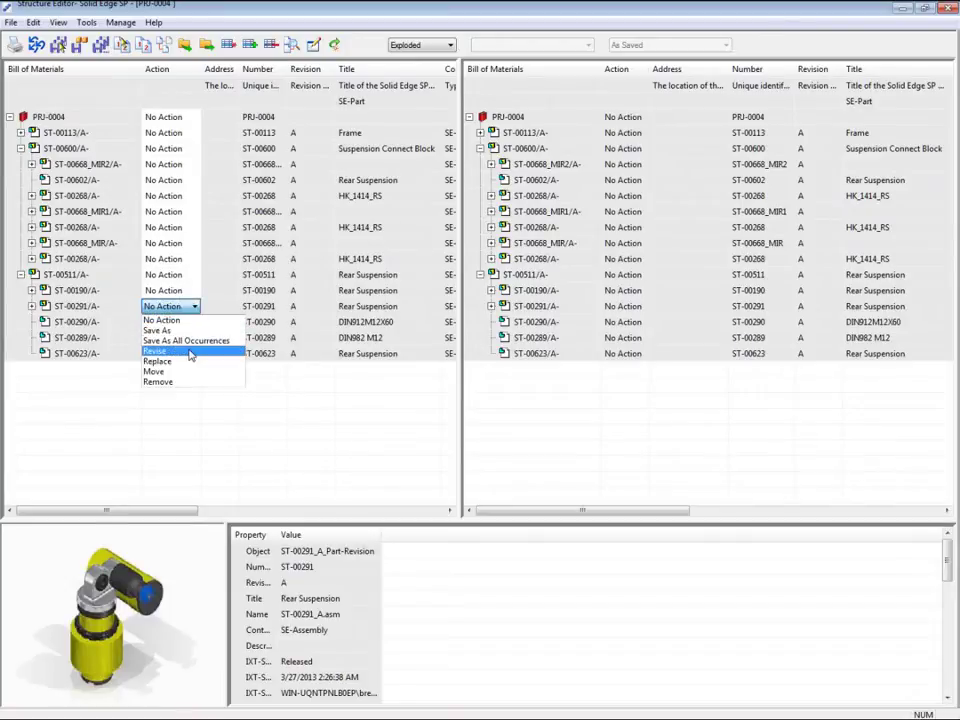
{"action": "left_click", "coordinate": [188, 349]}
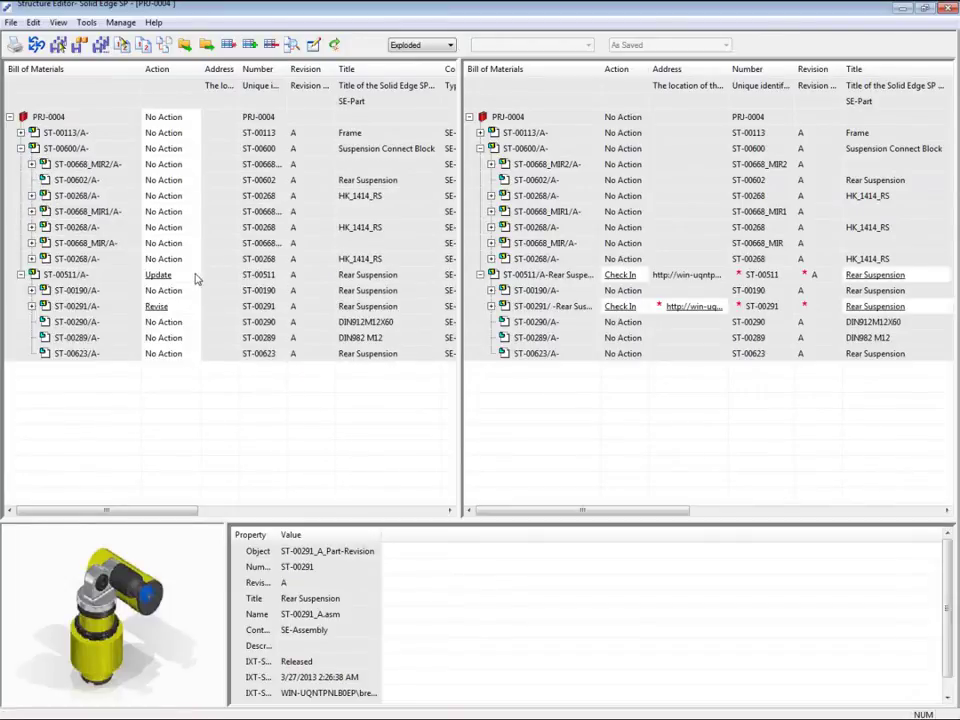
{"action": "left_click", "coordinate": [195, 274]}
{"action": "left_click", "coordinate": [190, 310]}
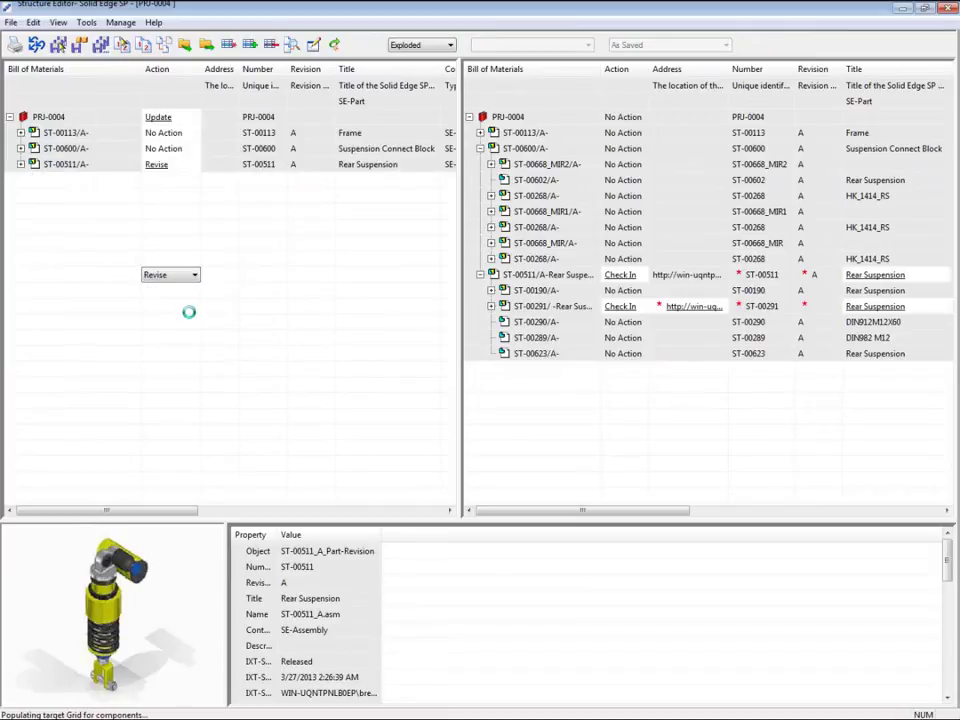
- Set ST-00600 to Remove and PRJ-0004 to Save As, then perform all actions
{"action": "left_click", "coordinate": [195, 150]}
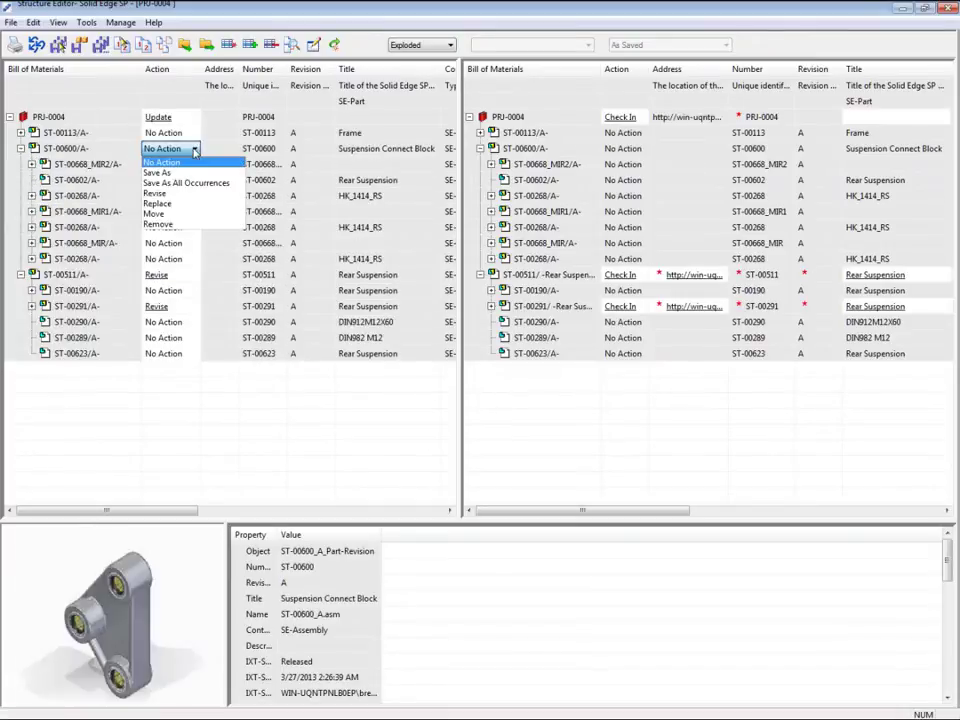
{"action": "left_click", "coordinate": [182, 216]}
{"action": "left_click", "coordinate": [194, 117]}
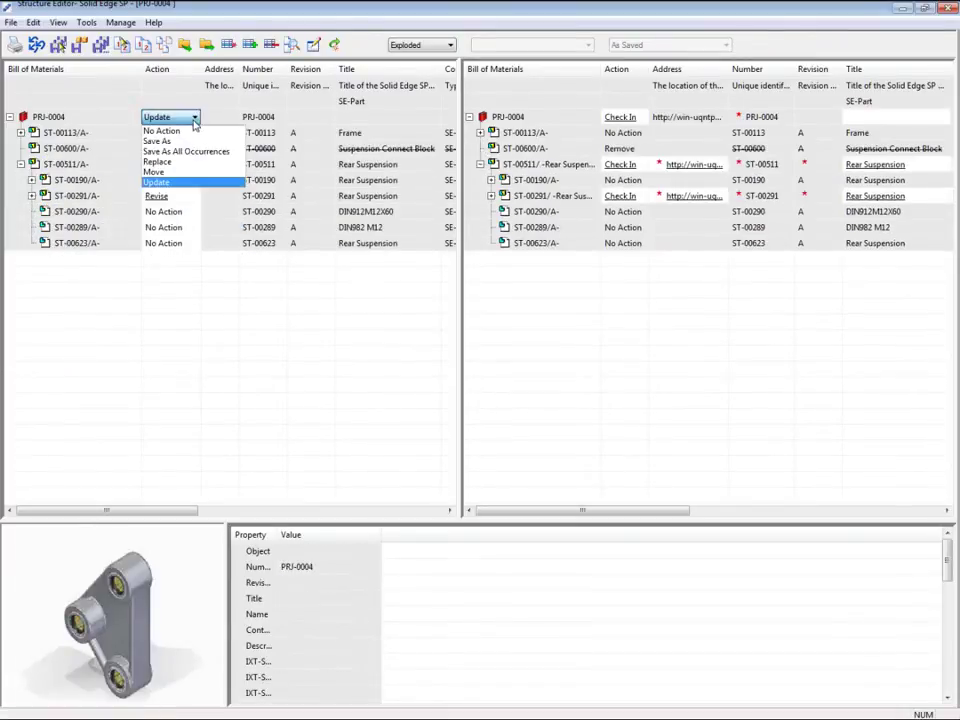
{"action": "left_click", "coordinate": [192, 140]}
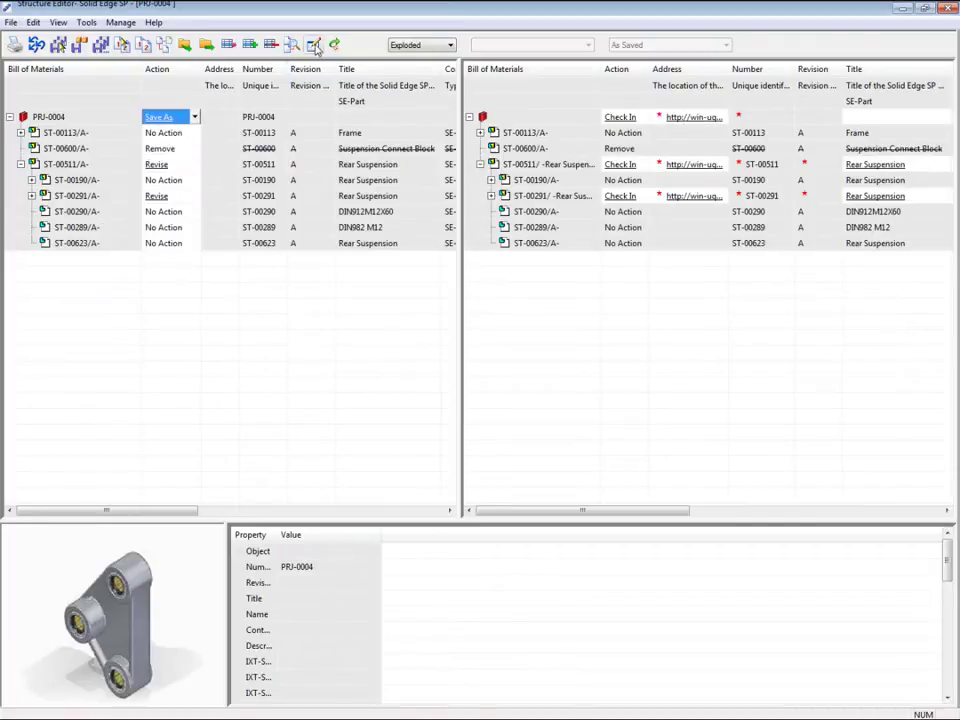
{"action": "left_click", "coordinate": [334, 45]}
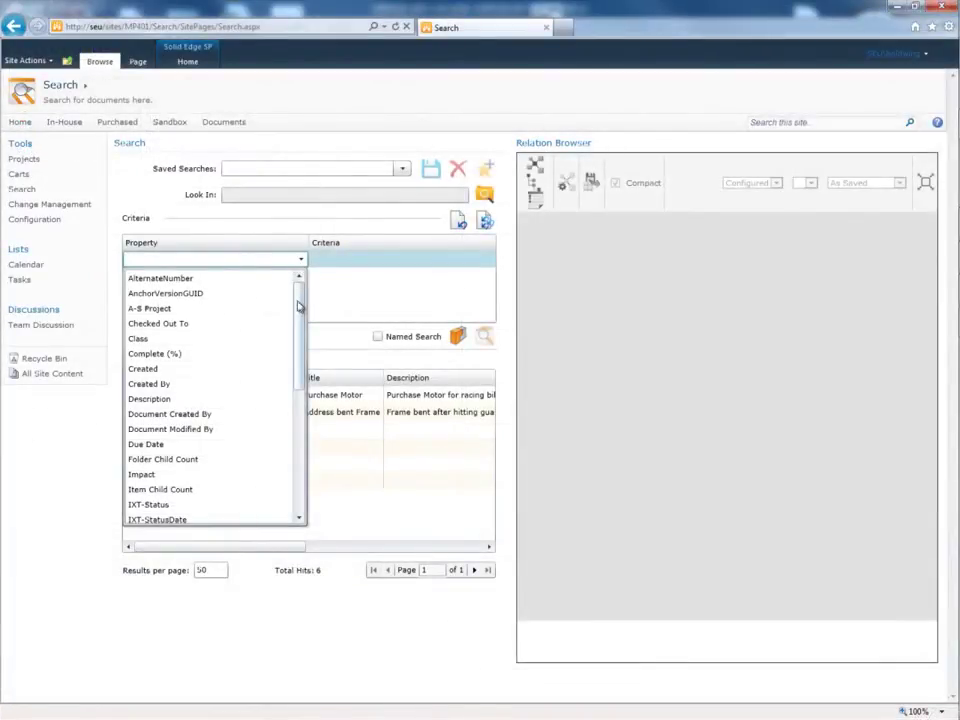
- Add a search criterion: Title contains *suspension*
{"action": "left_click_drag", "start_coordinate": [298, 306], "coordinate": [302, 446]}
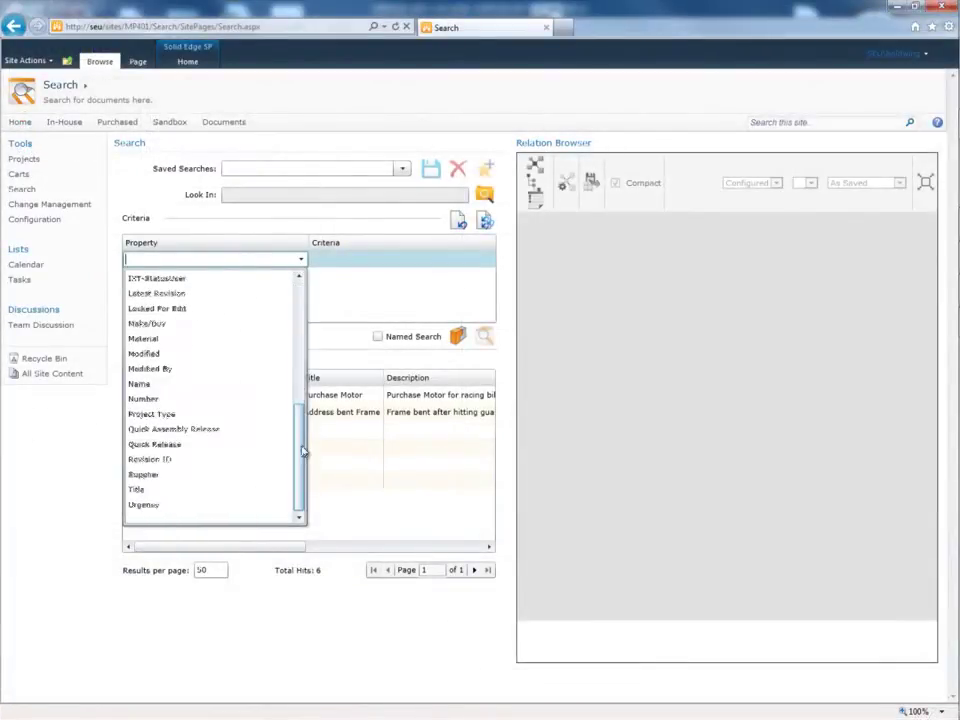
{"action": "left_click", "coordinate": [212, 492]}
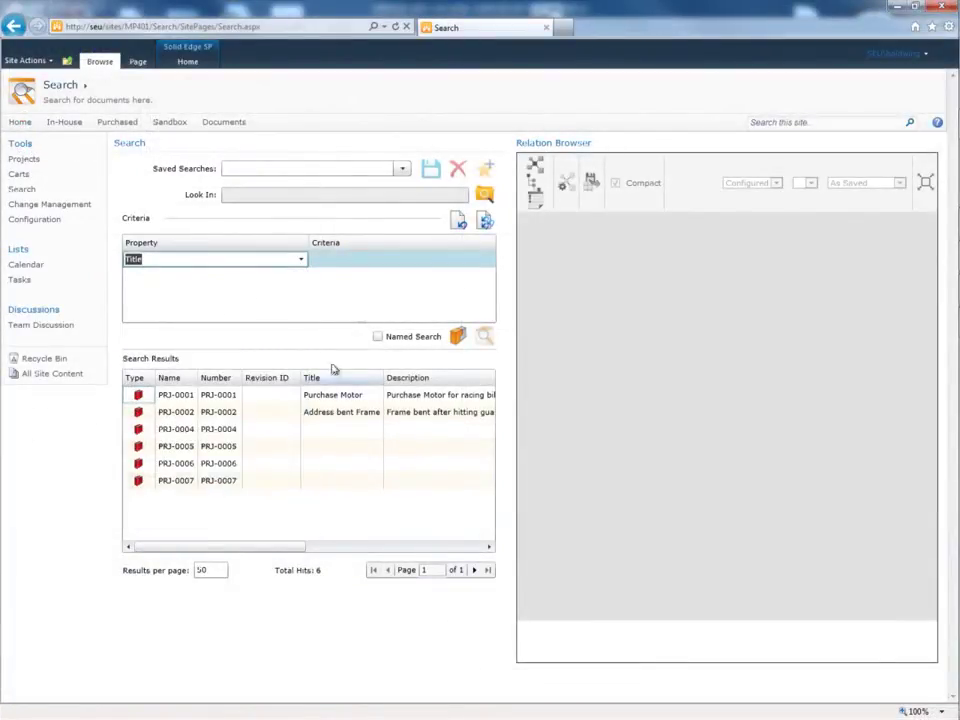
{"action": "left_click", "coordinate": [367, 260]}
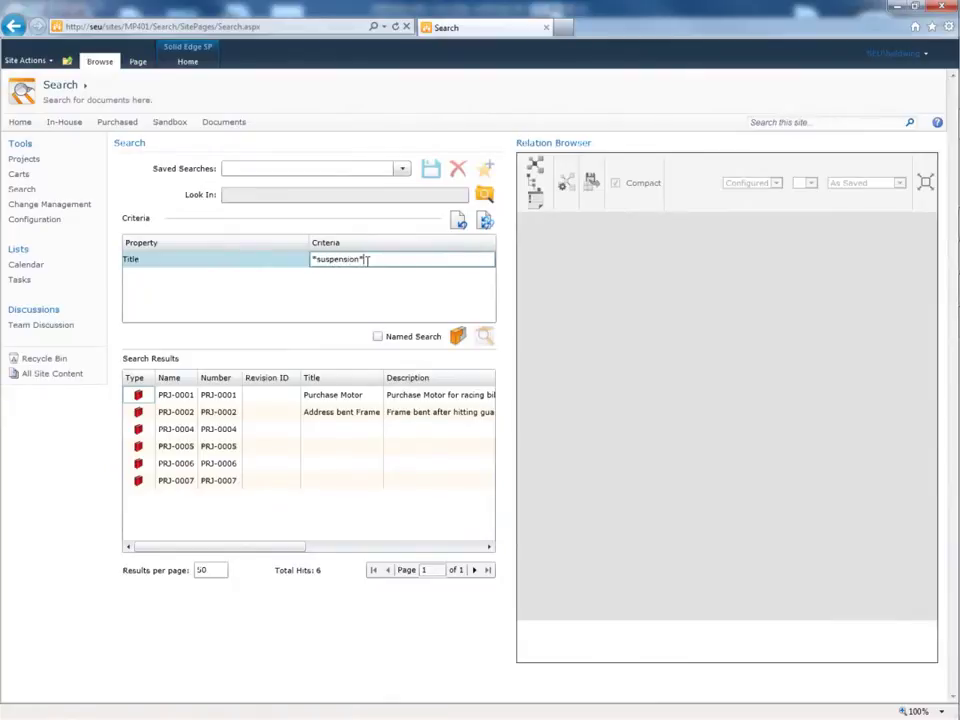
{"action": "key", "text": "Return"}
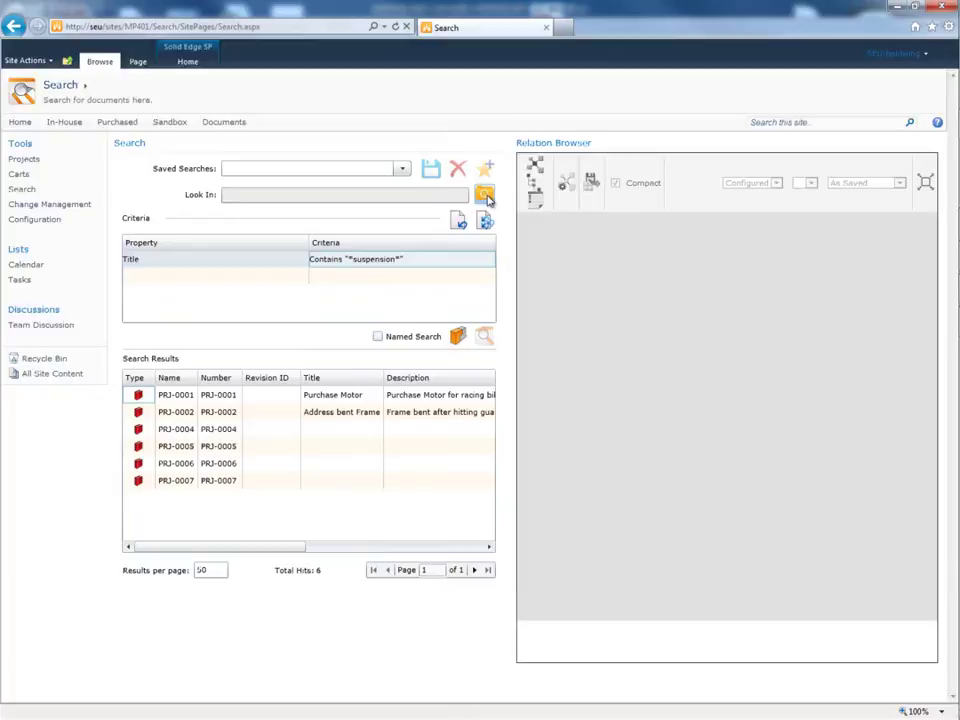
- Set the search to look in the Purchased and In-House Data libraries
{"action": "left_click", "coordinate": [488, 199]}
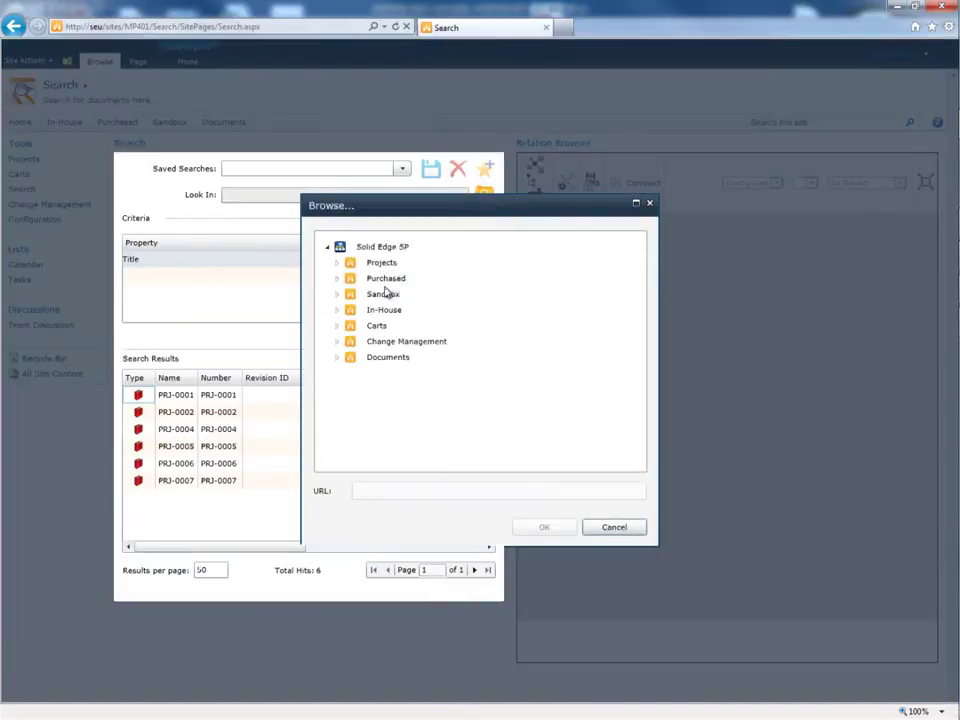
{"action": "left_click", "coordinate": [398, 280]}
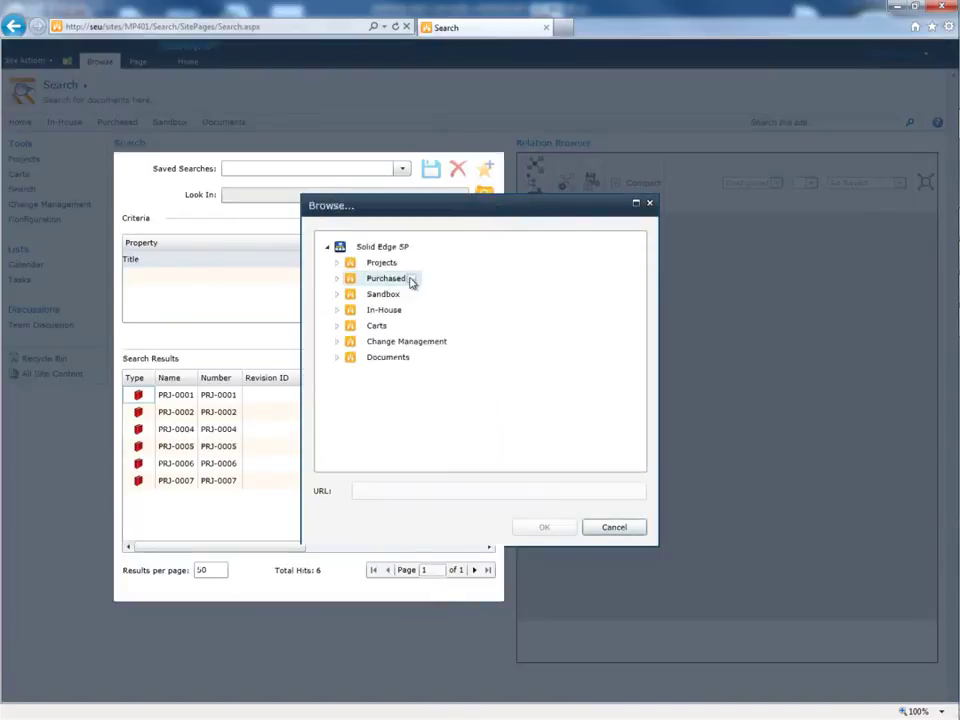
{"action": "left_click", "coordinate": [339, 311]}
{"action": "left_click", "coordinate": [348, 328]}
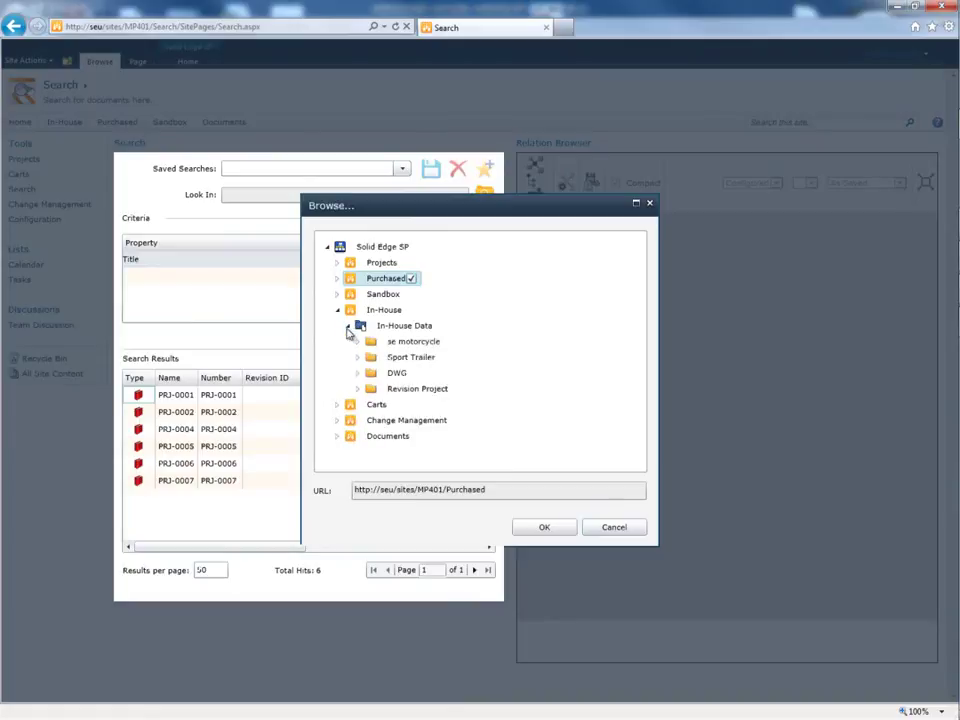
{"action": "left_click", "coordinate": [439, 328]}
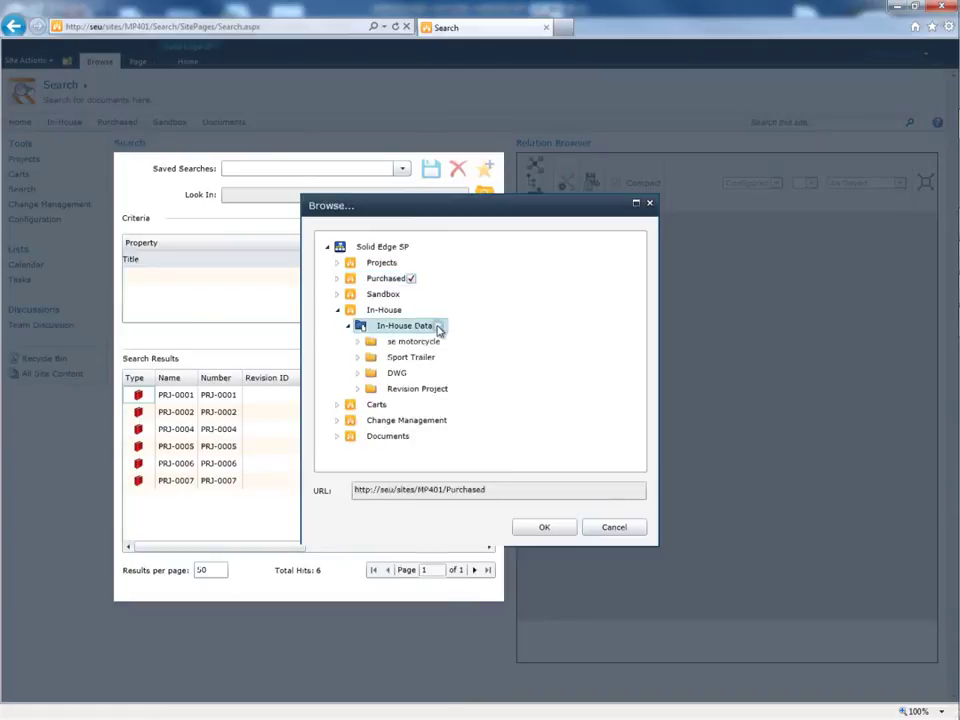
{"action": "left_click", "coordinate": [546, 527]}
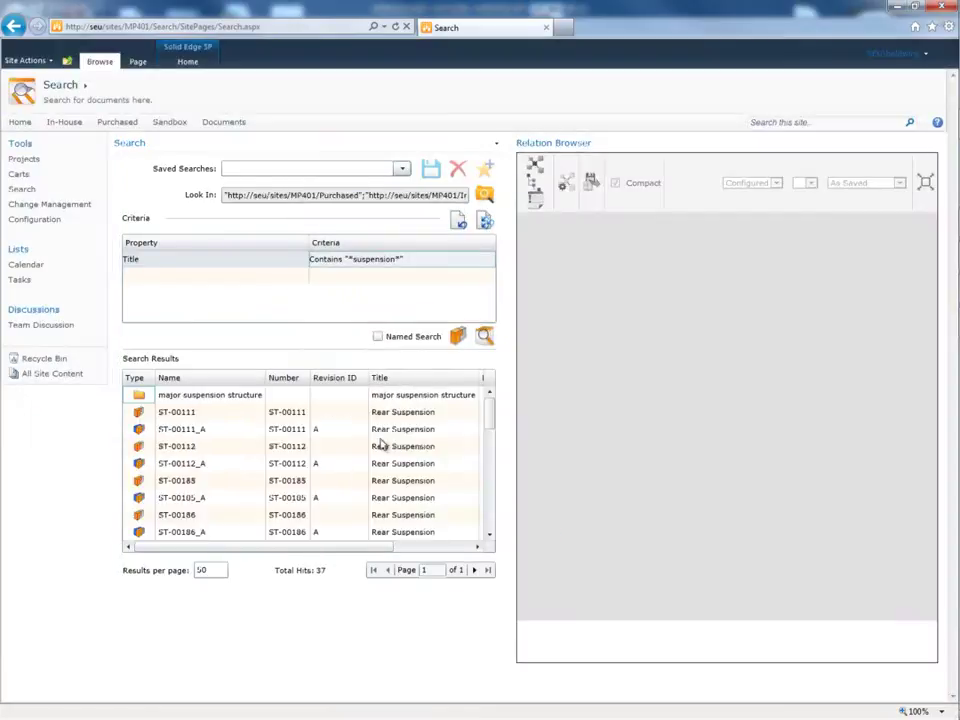
- Exclude all content types from the search except Part-Revision
{"action": "left_click", "coordinate": [459, 336]}
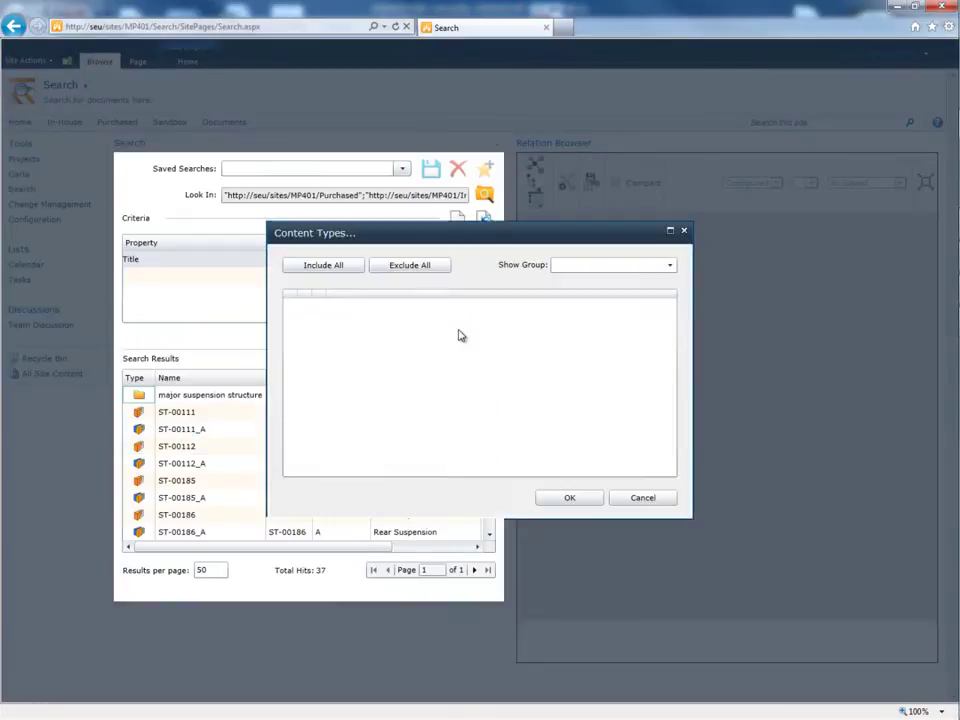
{"action": "left_click", "coordinate": [421, 266]}
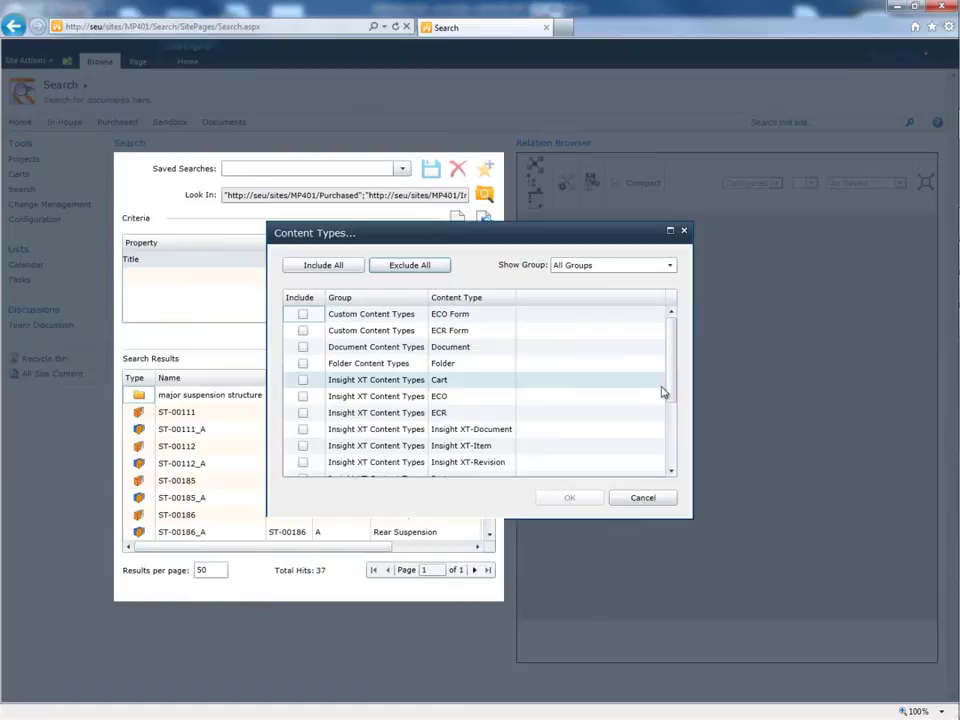
{"action": "left_click_drag", "start_coordinate": [671, 394], "coordinate": [671, 398]}
{"action": "scroll", "coordinate": [671, 398], "scroll_direction": "down", "scroll_amount": 2}
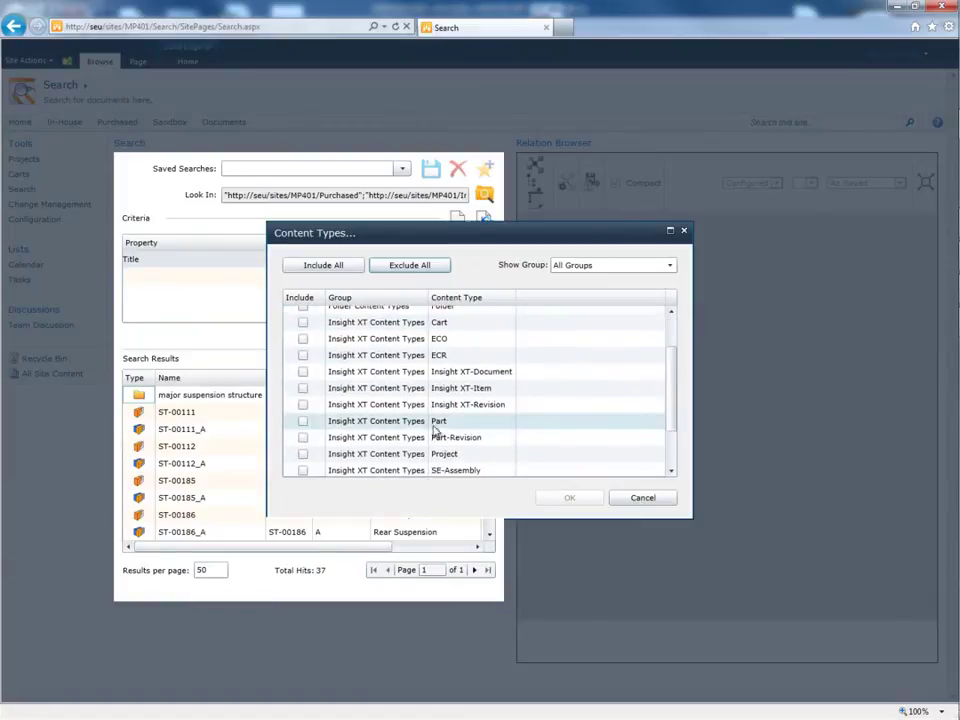
{"action": "left_click", "coordinate": [303, 437]}
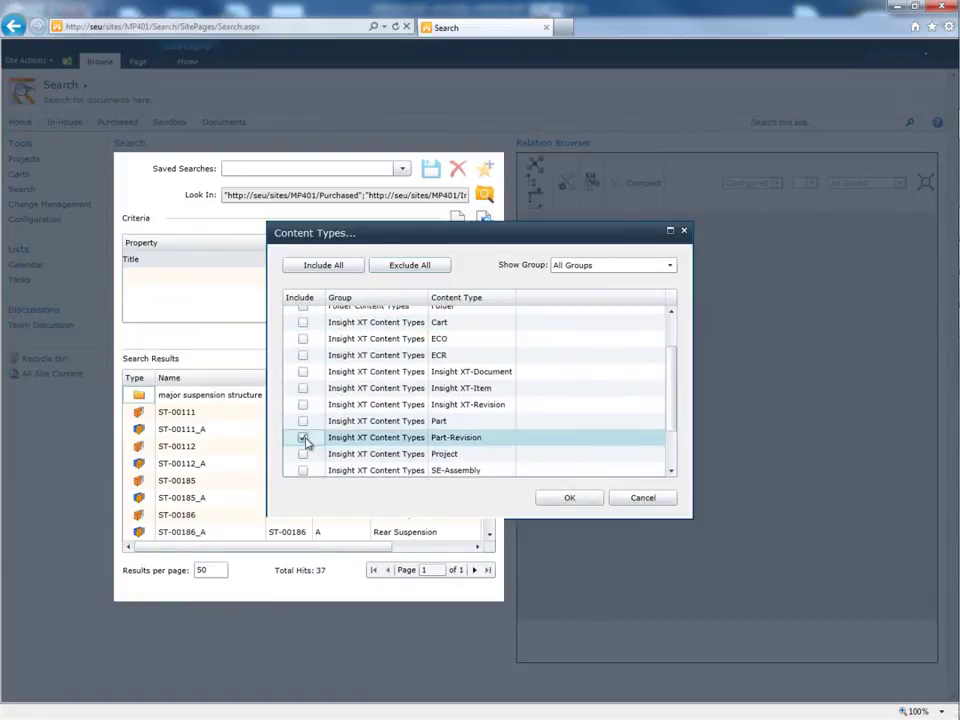
{"action": "left_click", "coordinate": [567, 498]}
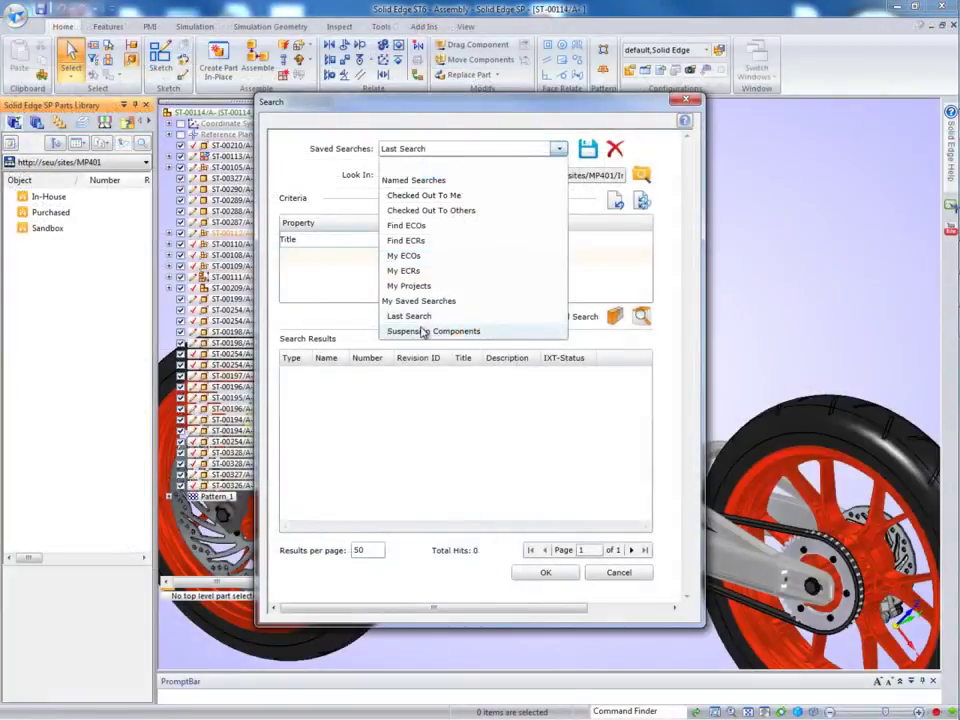
- Run the saved Suspension Components search and select results ST-00600 and ST-00601
{"action": "left_click", "coordinate": [422, 331]}
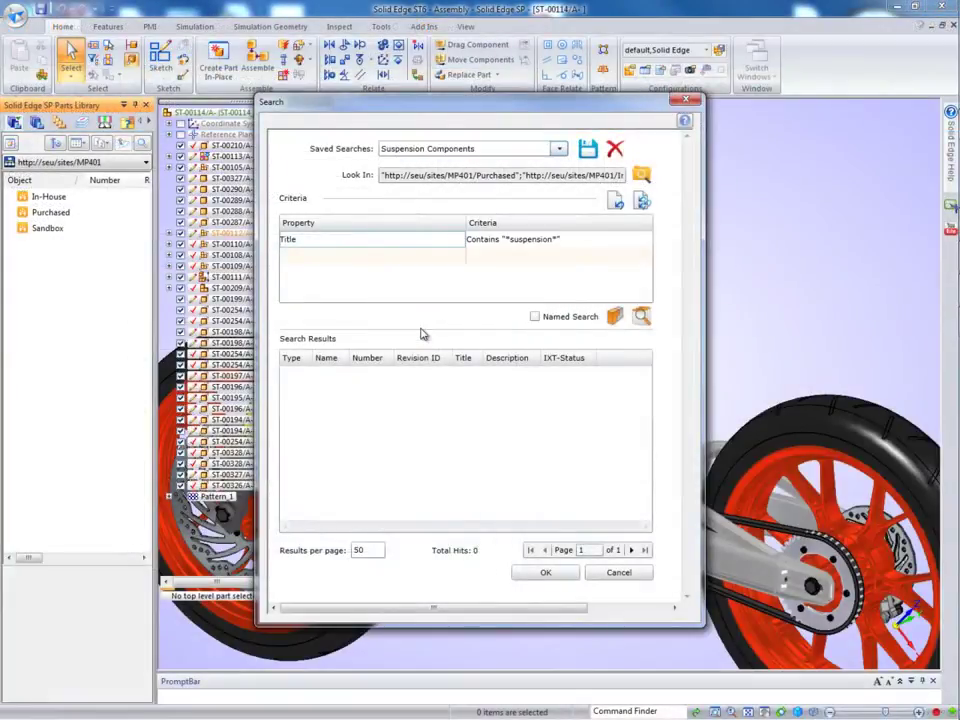
{"action": "left_click", "coordinate": [641, 316]}
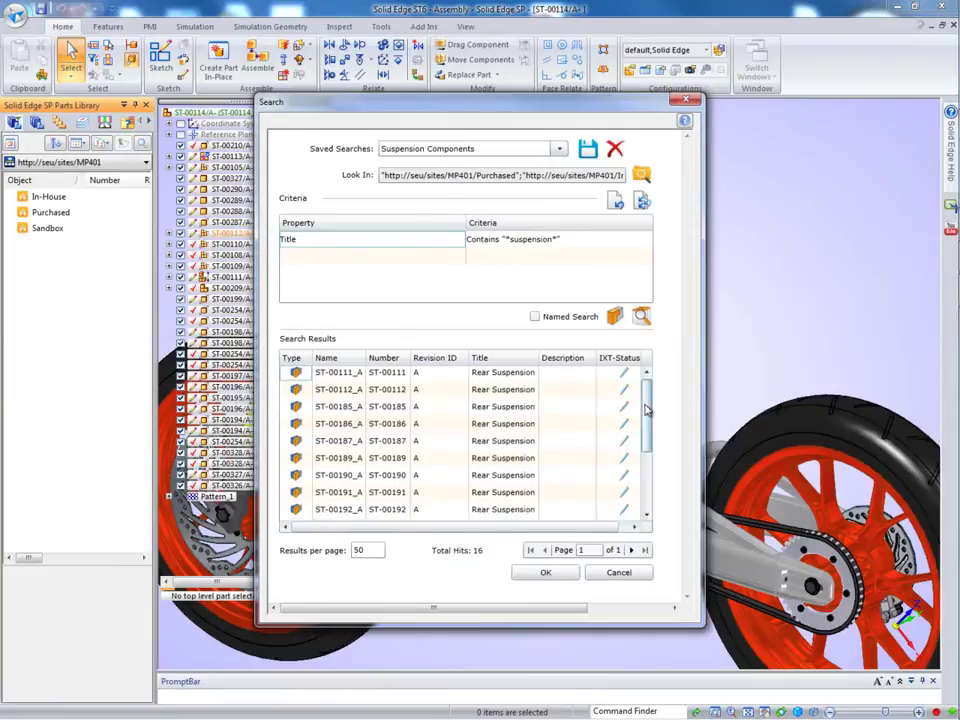
{"action": "scroll", "coordinate": [647, 400], "scroll_direction": "down", "scroll_amount": 3}
{"action": "left_click", "coordinate": [557, 462]}
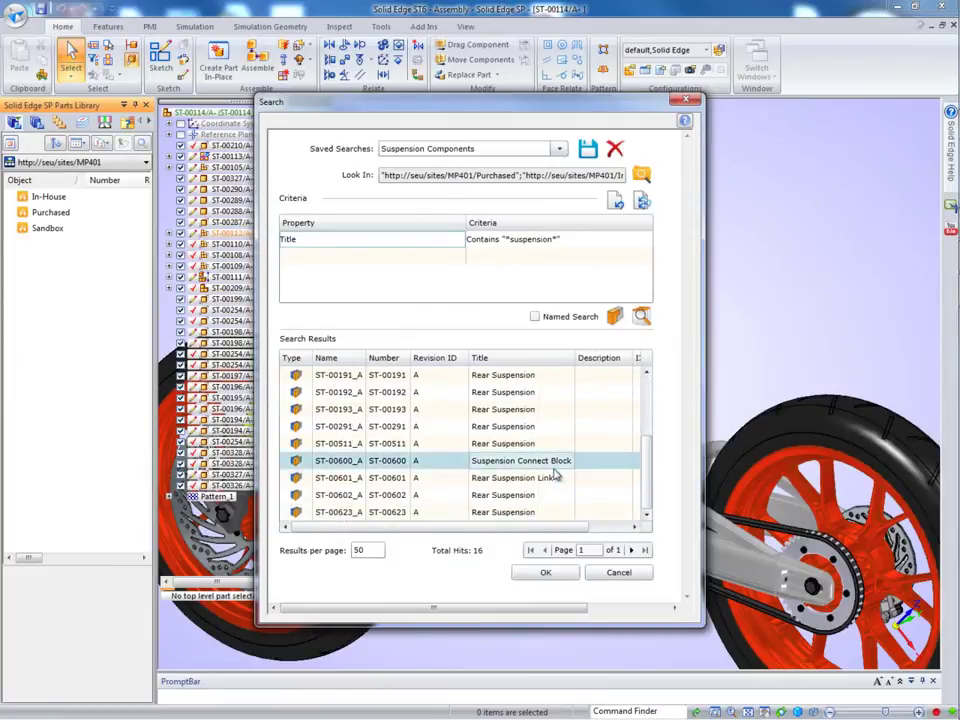
{"action": "left_click", "coordinate": [546, 479], "text": "ctrl"}
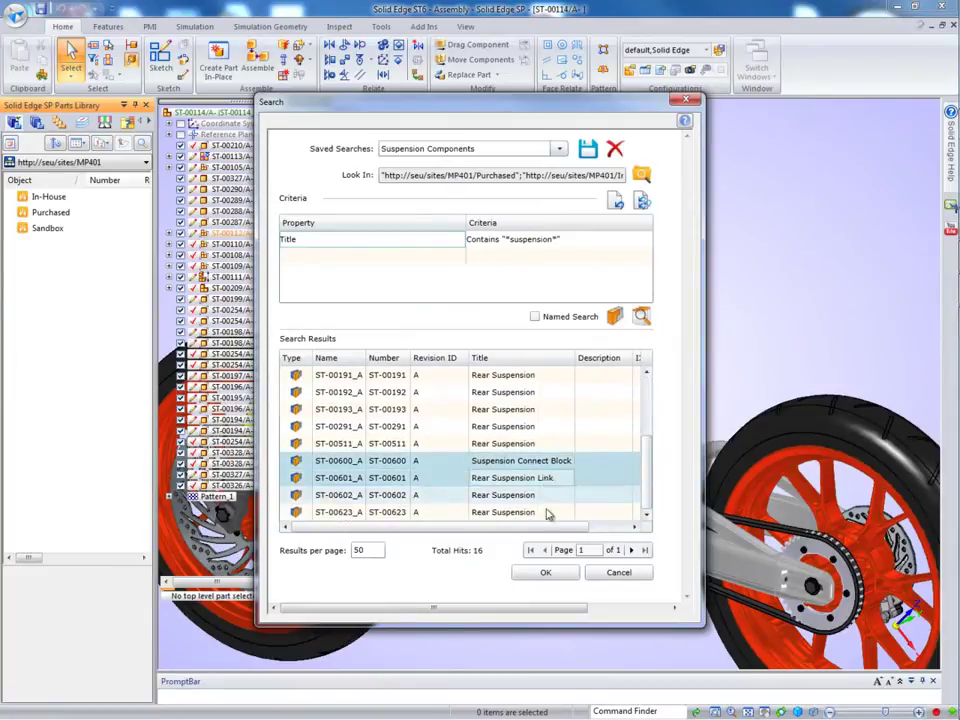
{"action": "left_click", "coordinate": [547, 573]}
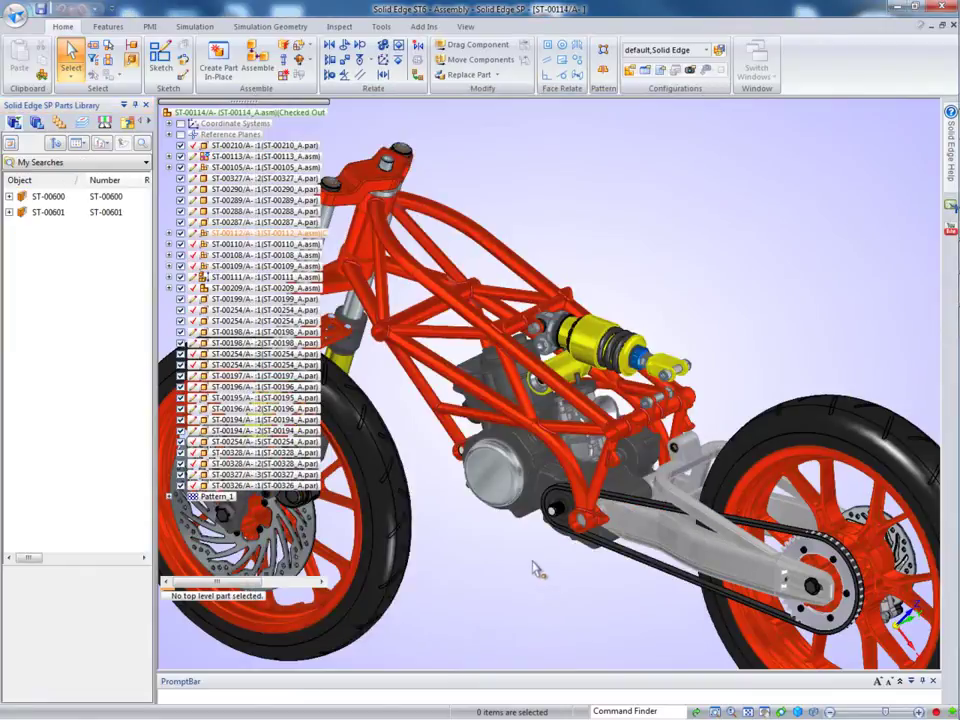
- Drag the part inside library entry ST-00601 into the motorcycle assembly
{"action": "left_click", "coordinate": [10, 213]}
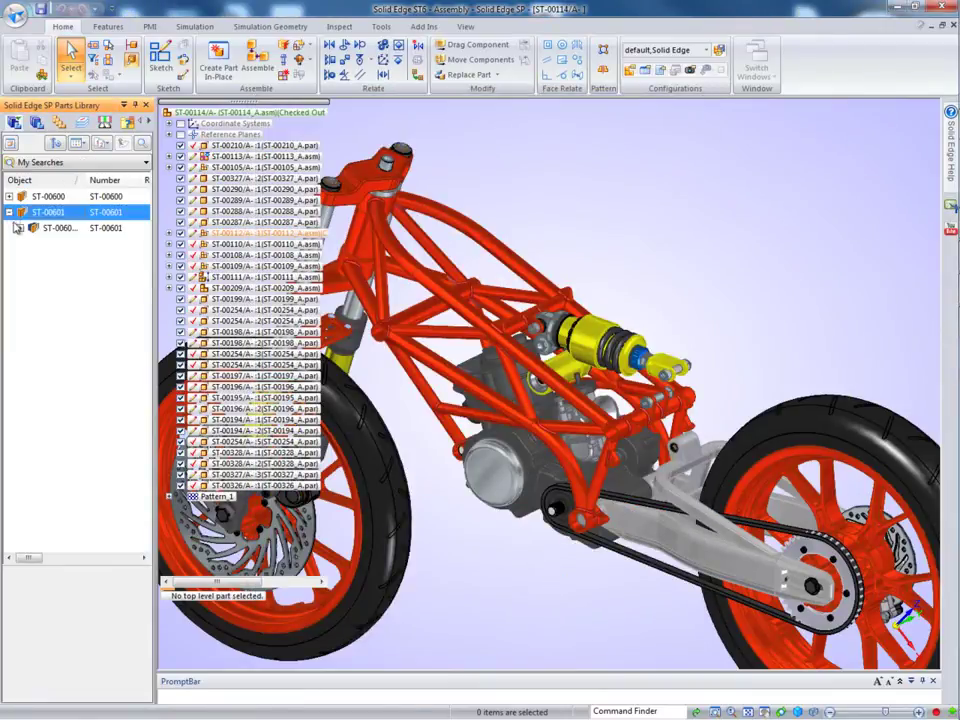
{"action": "left_click", "coordinate": [20, 229]}
{"action": "left_click", "coordinate": [58, 245]}
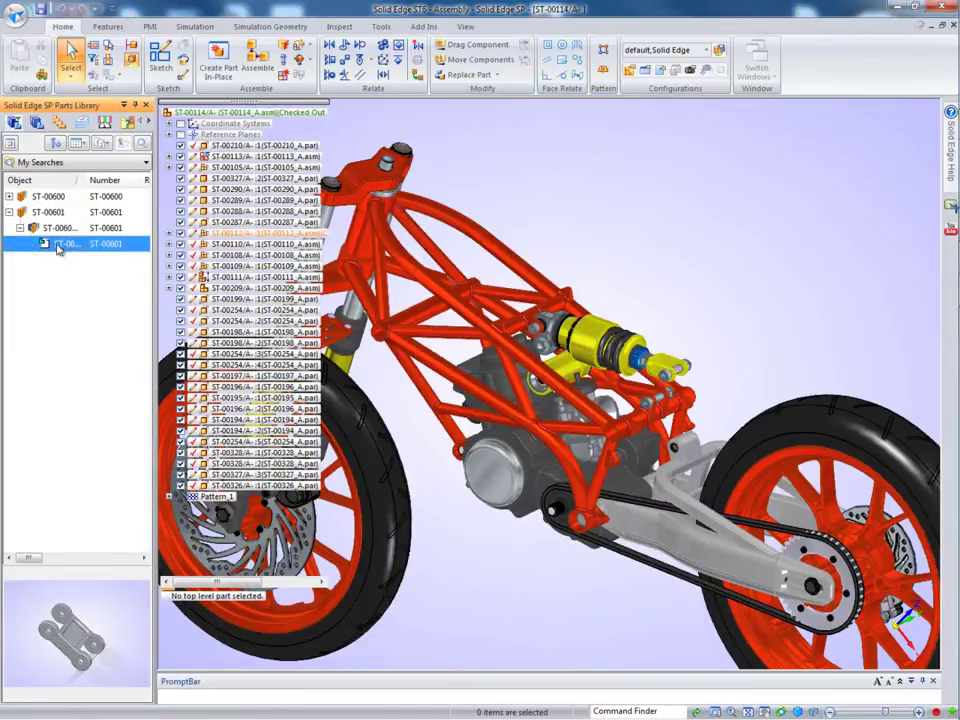
{"action": "left_click_drag", "start_coordinate": [60, 245], "coordinate": [685, 237]}
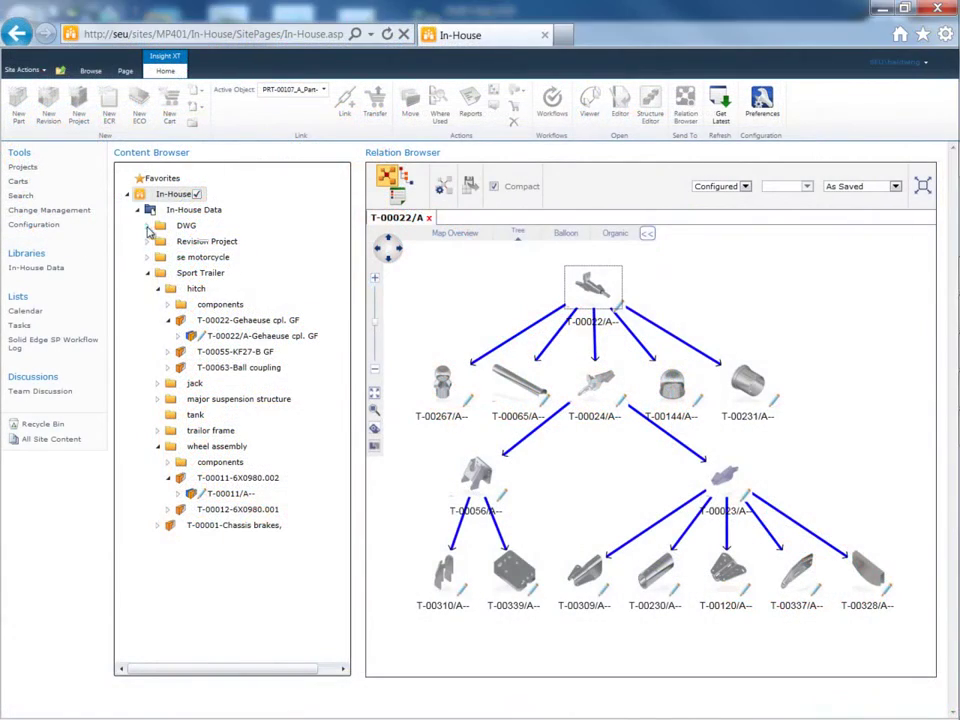
- Open 3RD_CASTING3.dwg from DWG > PRT-00107-Wheel Caster > PRT-00107/A in the Viewer
{"action": "left_click", "coordinate": [147, 227]}
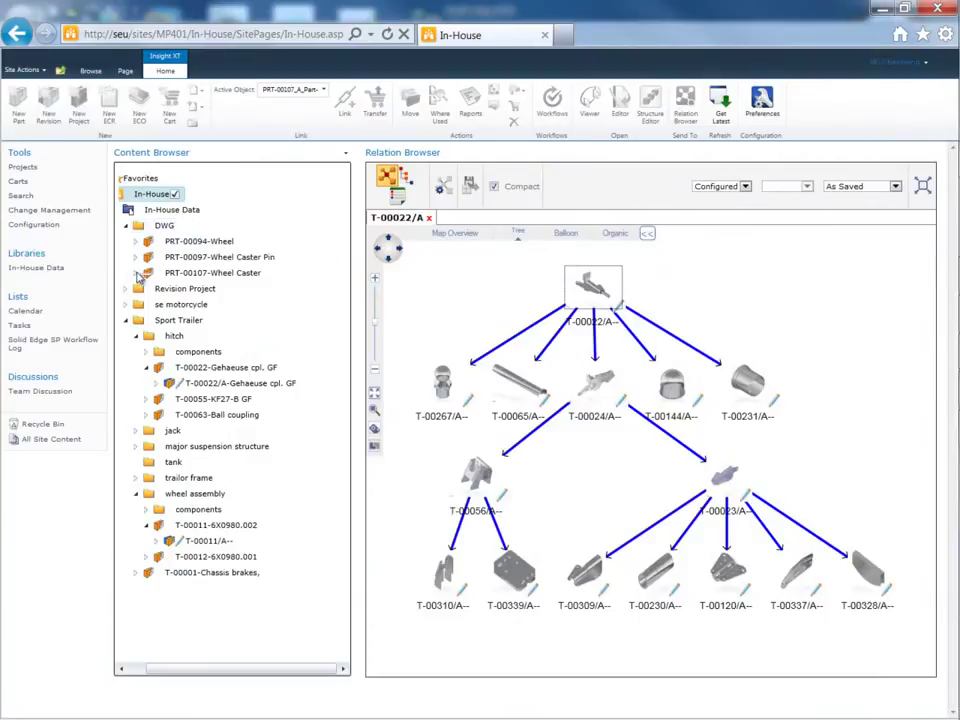
{"action": "left_click", "coordinate": [137, 274]}
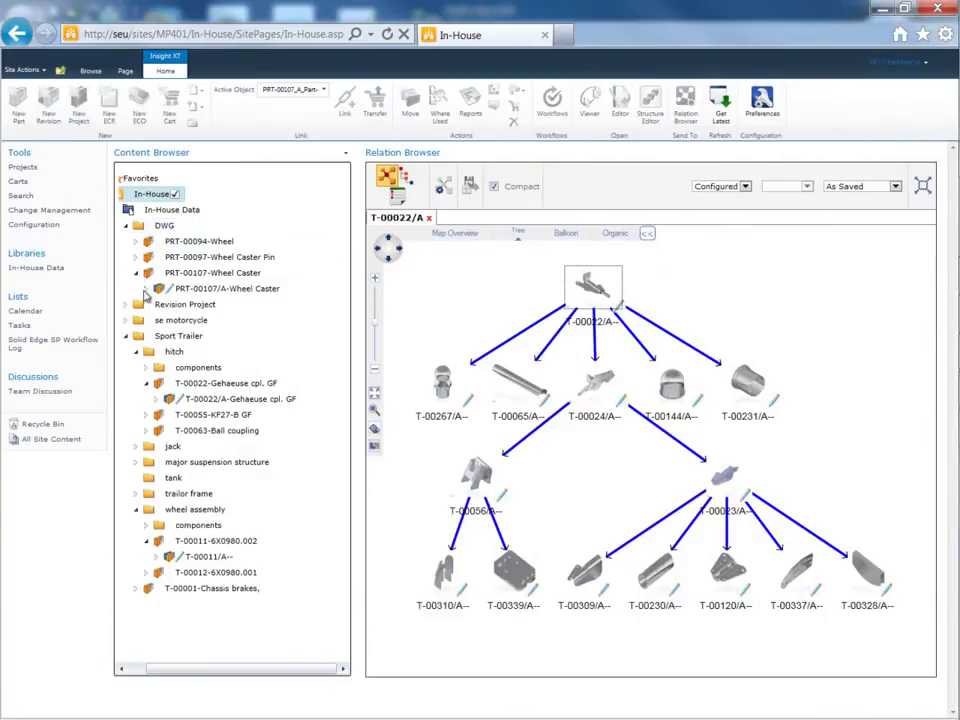
{"action": "left_click", "coordinate": [146, 289]}
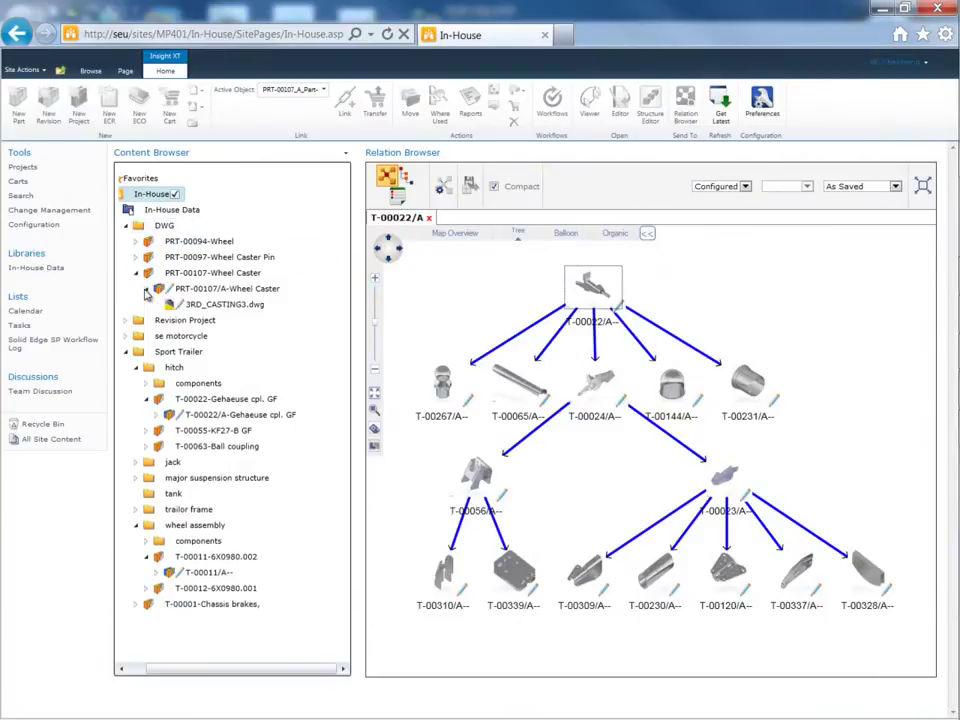
{"action": "left_click", "coordinate": [210, 305]}
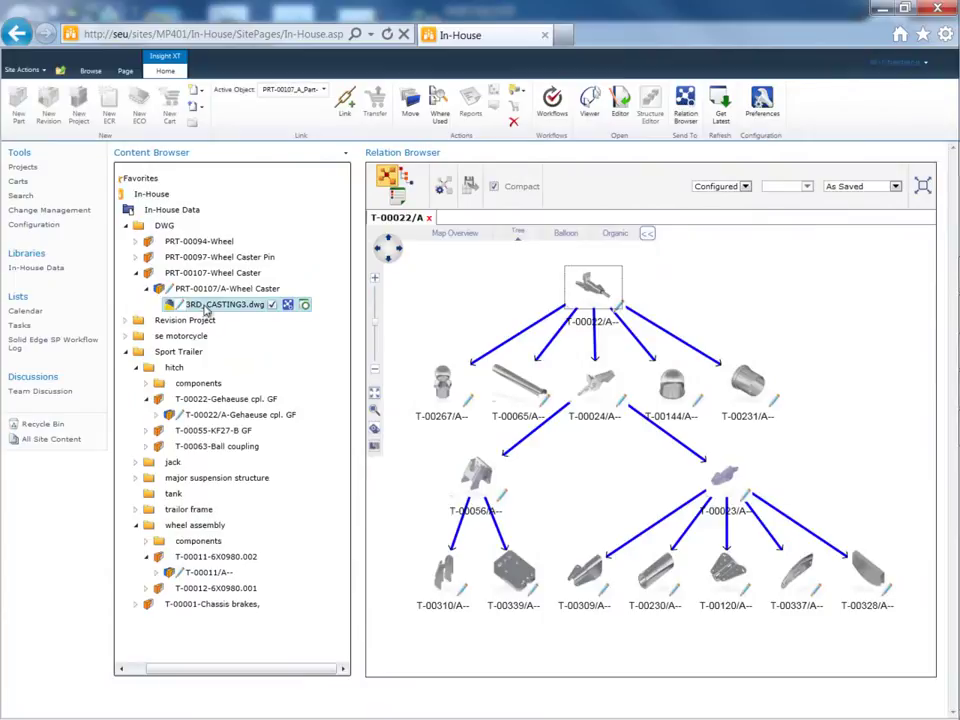
{"action": "left_click", "coordinate": [590, 105]}
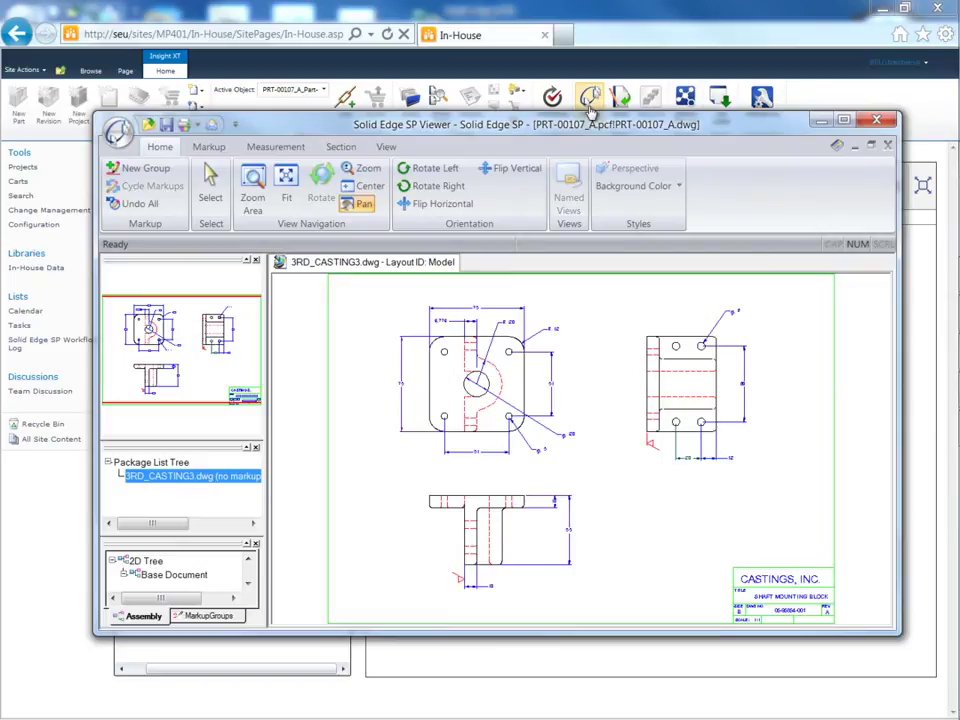
- Zoom into the front view and pan the sheet to bring the title block in
{"action": "scroll", "coordinate": [505, 423], "scroll_direction": "up", "scroll_amount": 3}
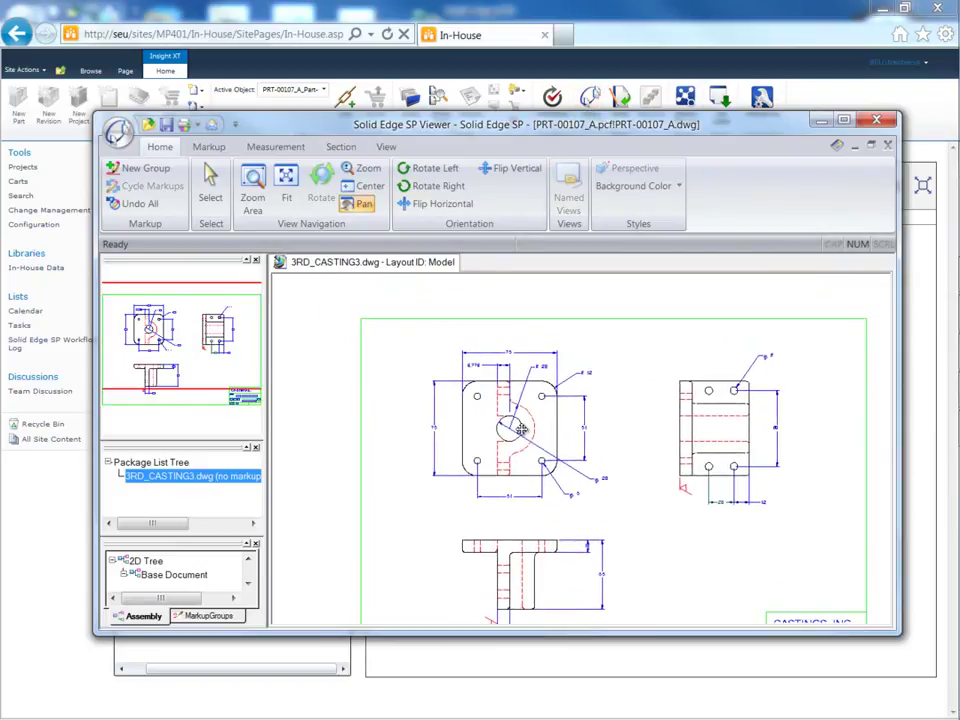
{"action": "mouse_move", "coordinate": [505, 423]}
{"action": "left_mouse_down"}
{"action": "mouse_move", "coordinate": [602, 452]}
{"action": "mouse_move", "coordinate": [480, 400]}
{"action": "mouse_move", "coordinate": [437, 393]}
{"action": "mouse_move", "coordinate": [549, 297]}
{"action": "left_mouse_up"}
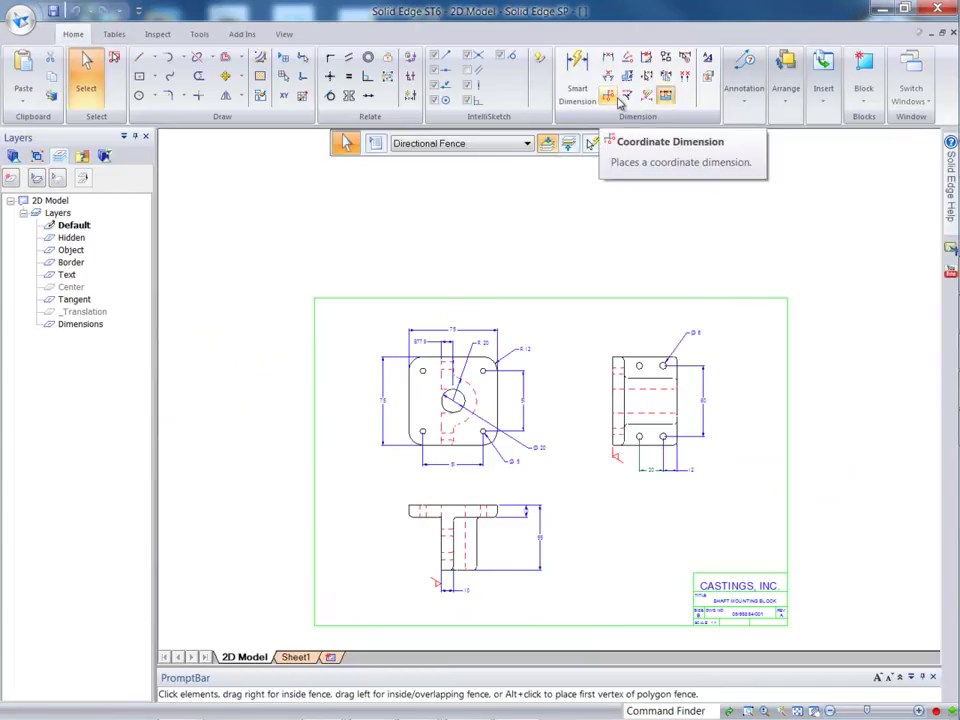
- Run Create 3D with third-angle projection and Linear/Radial/Angular dimensions, using the front view as primary
{"action": "left_click", "coordinate": [797, 711]}
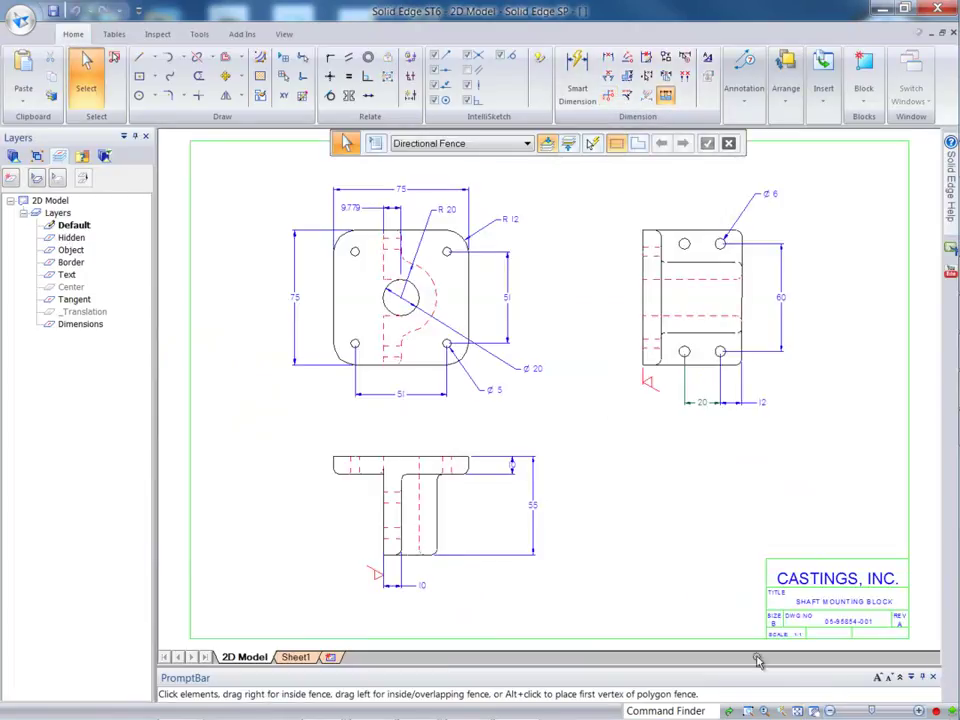
{"action": "left_click", "coordinate": [200, 36]}
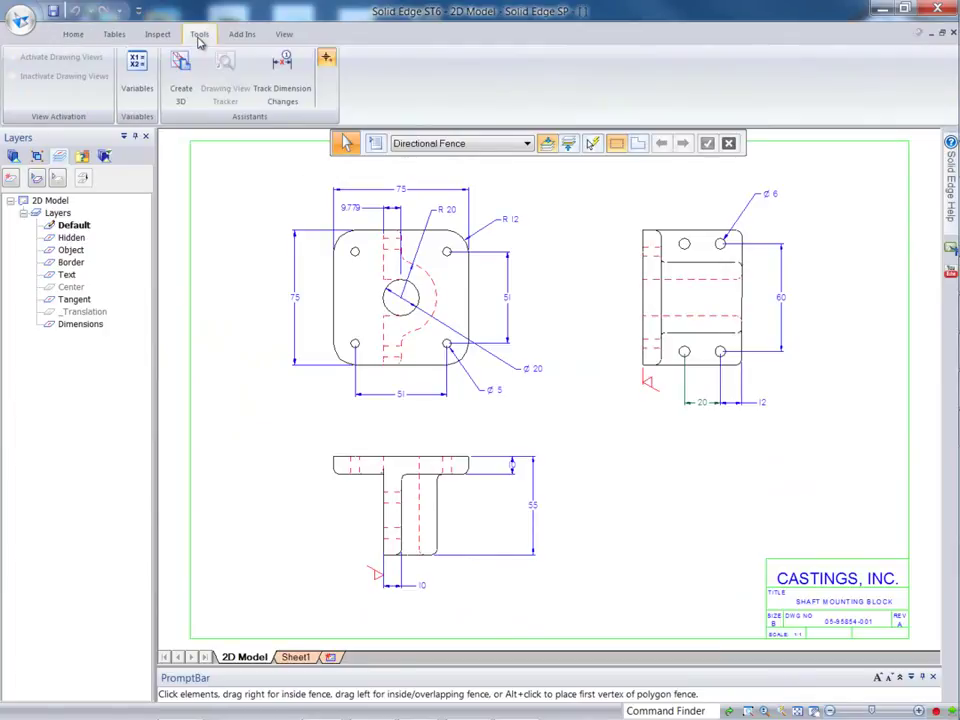
{"action": "left_click", "coordinate": [181, 78]}
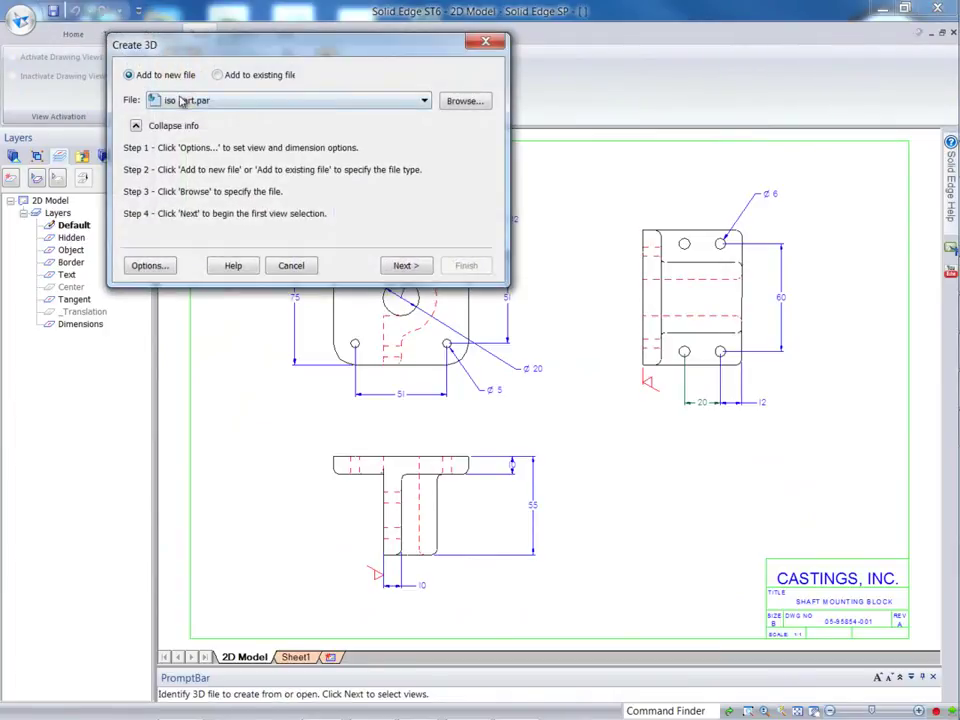
{"action": "left_click", "coordinate": [148, 265]}
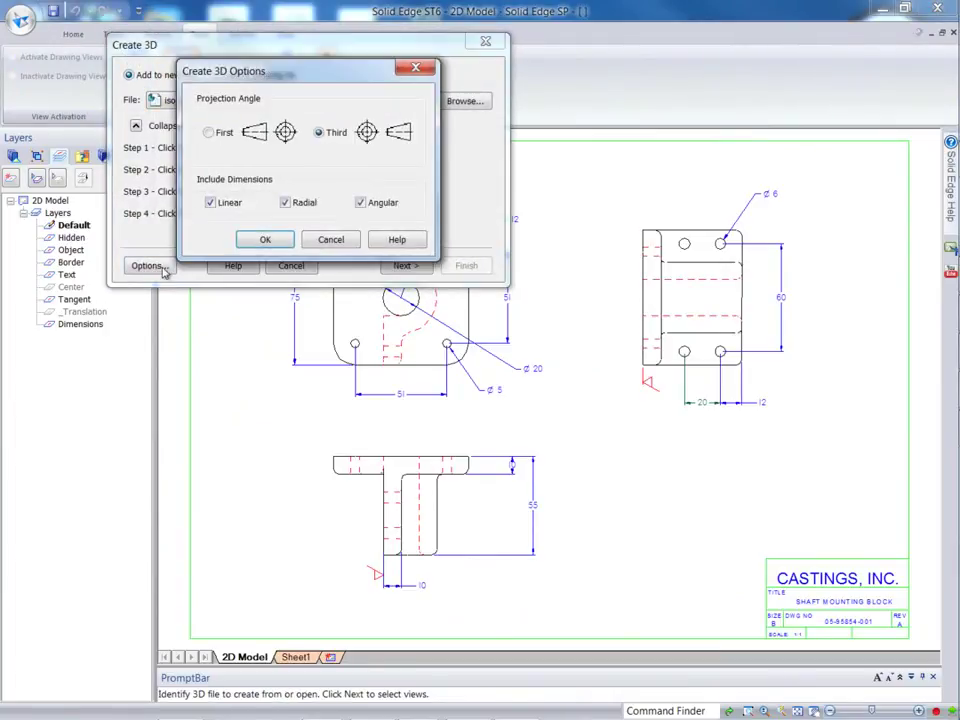
{"action": "left_click", "coordinate": [270, 240]}
{"action": "left_click", "coordinate": [408, 266]}
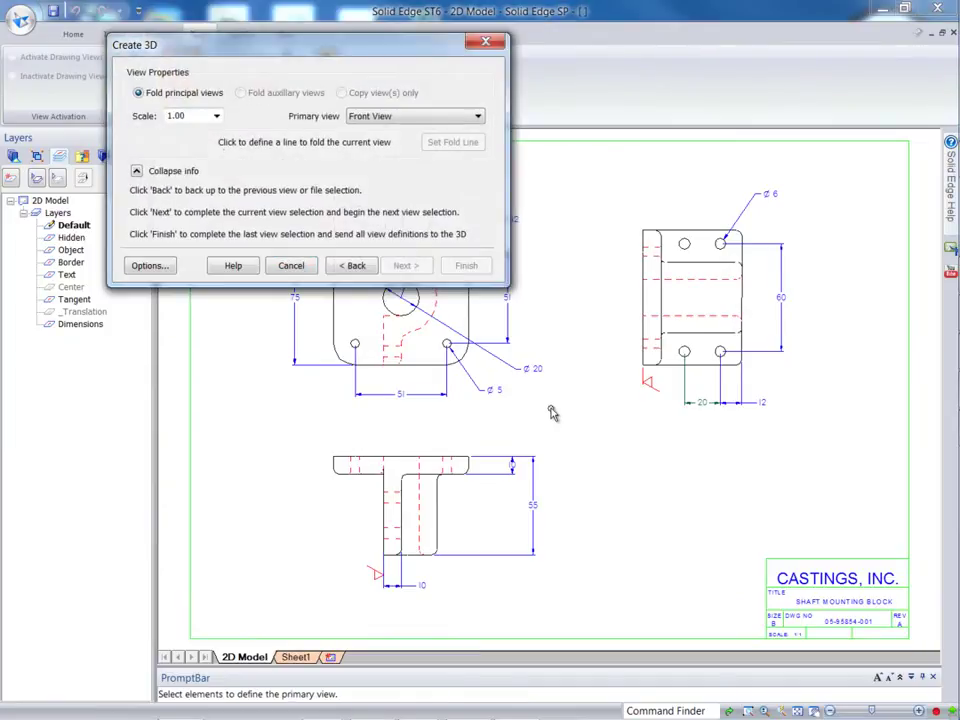
{"action": "left_click", "coordinate": [432, 322]}
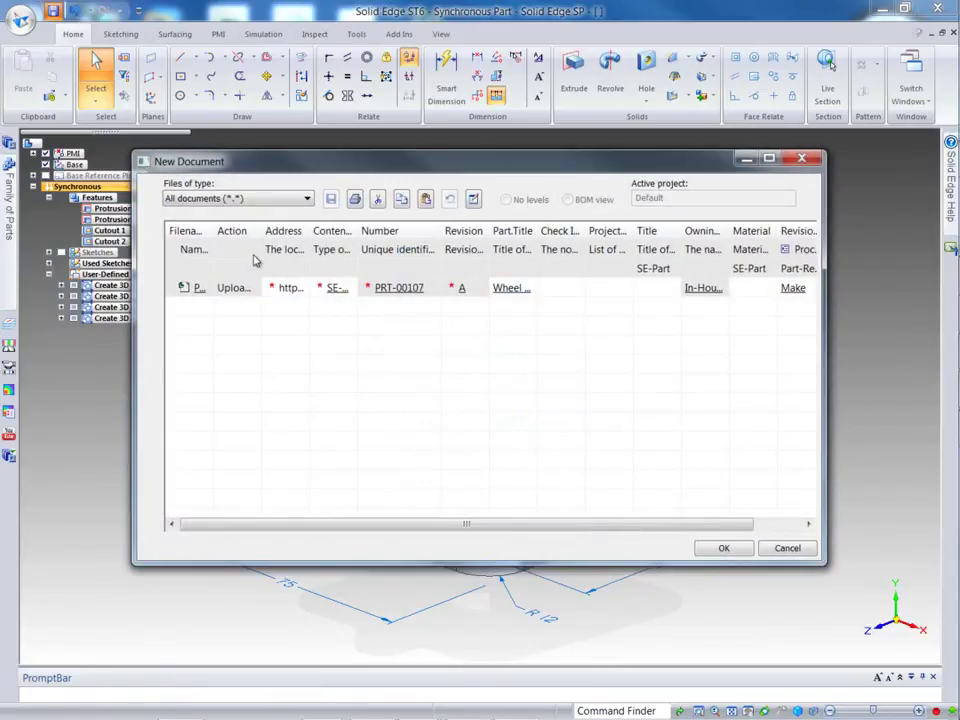
- Confirm the new part's document properties, then retrieve model dimensions onto the draft's bottom view
{"action": "left_click", "coordinate": [735, 550]}
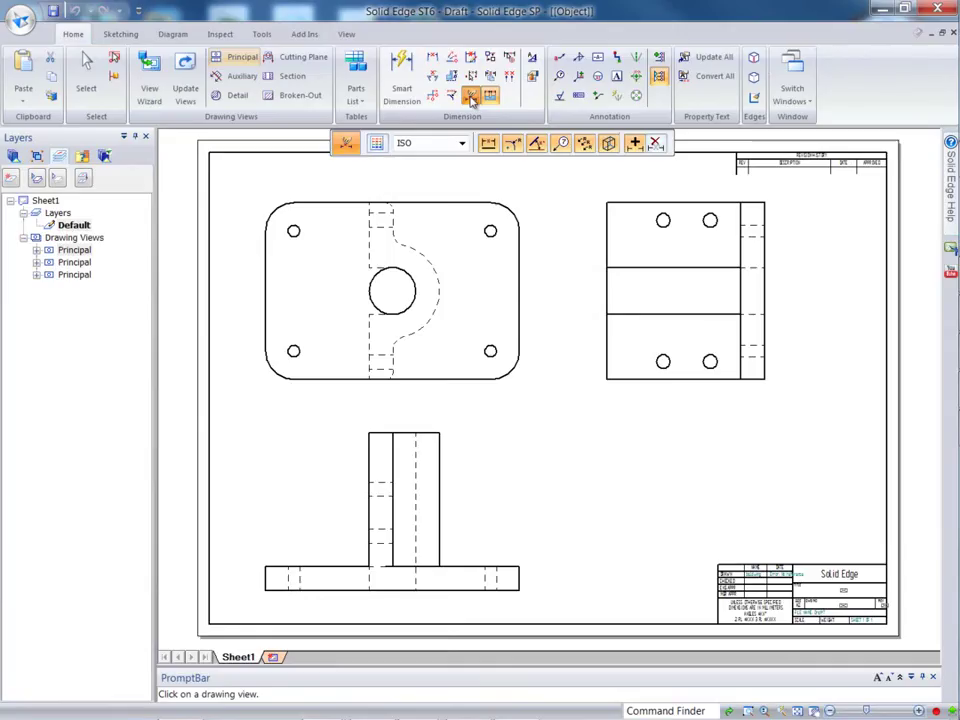
{"action": "left_click", "coordinate": [457, 300]}
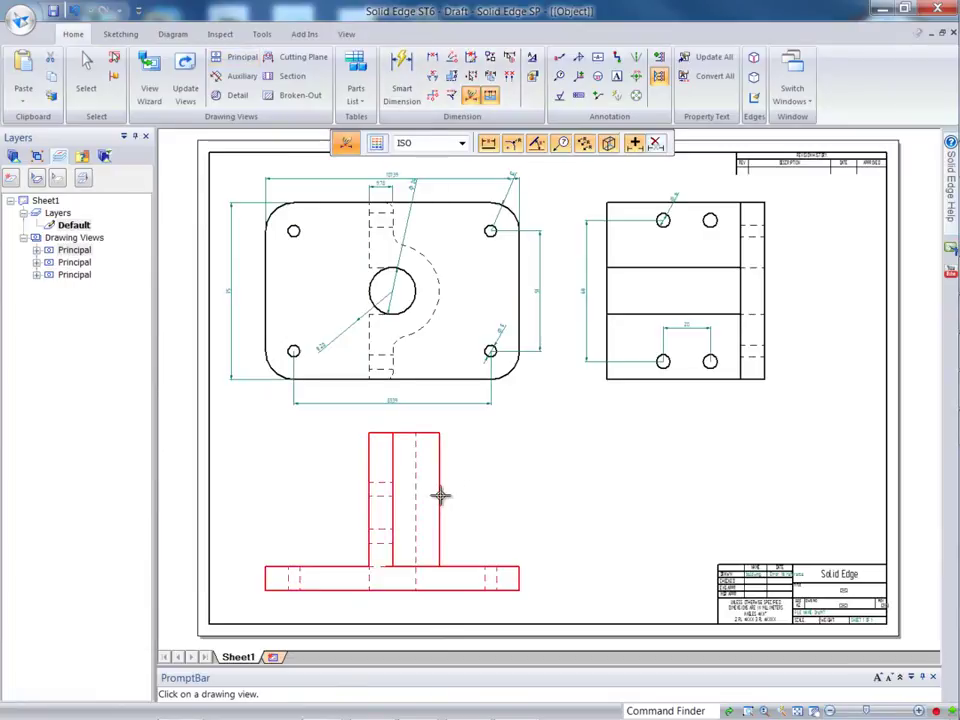
{"action": "left_click", "coordinate": [440, 495]}
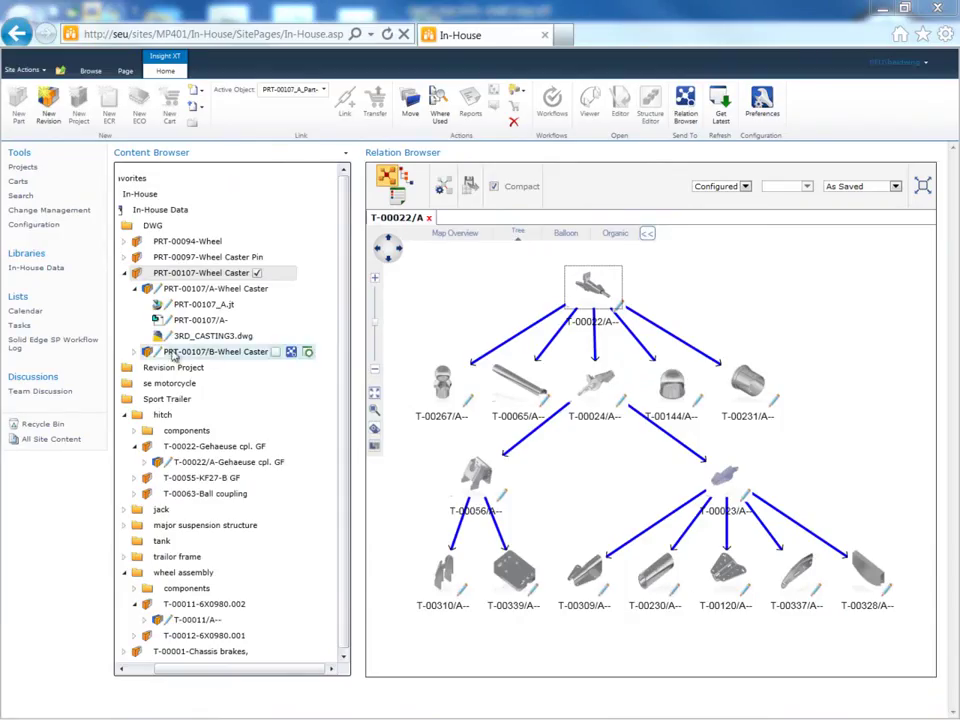
- Expand PRT-00107/B-Wheel Caster to list PRT-00107_B.pdf, PRT-00107_B.jt and PRT-00107+B.dwg
{"action": "left_click", "coordinate": [135, 352]}
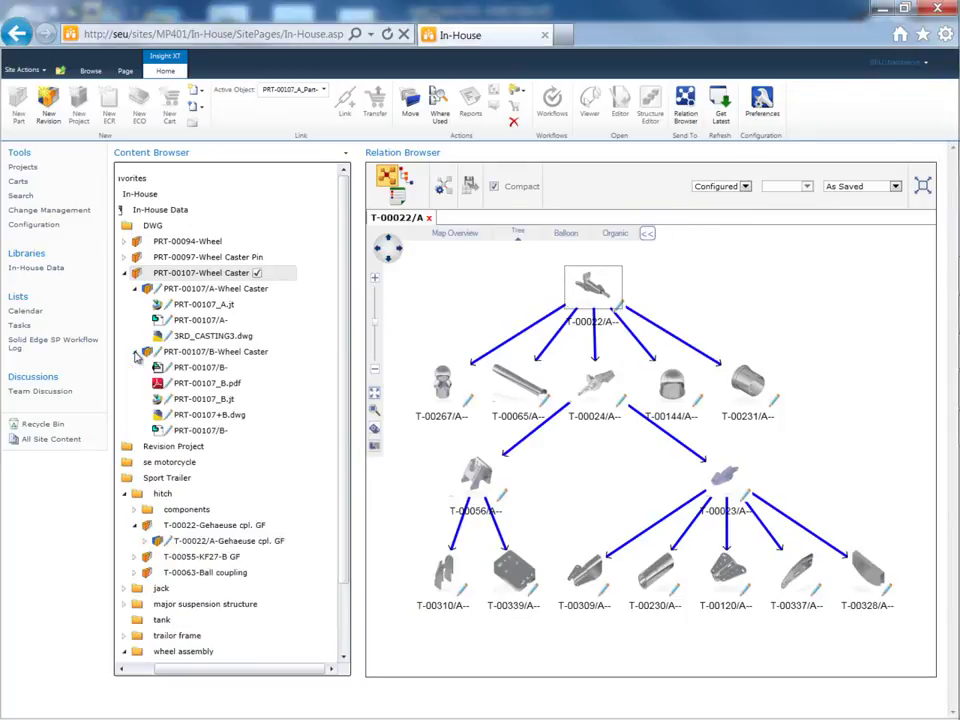